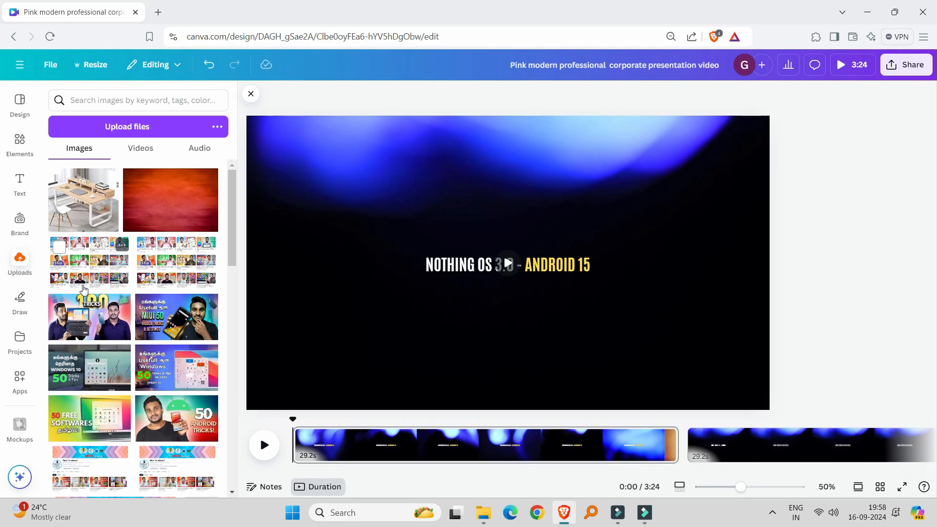
# Place the YouTube channel page screenshot on the NOTHING OS 3.0 page and open its Mockups options.
pyautogui.scroll(-3, 340, 395)
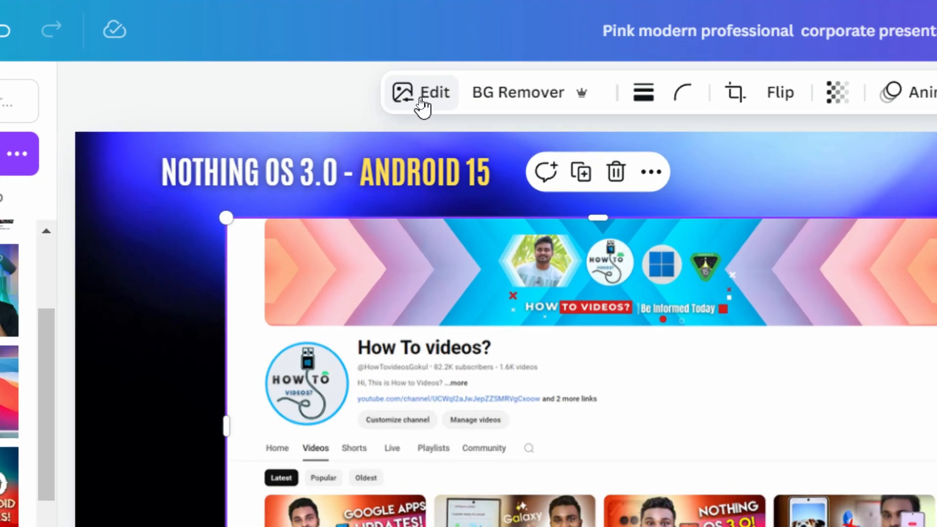
pyautogui.click(421, 100)
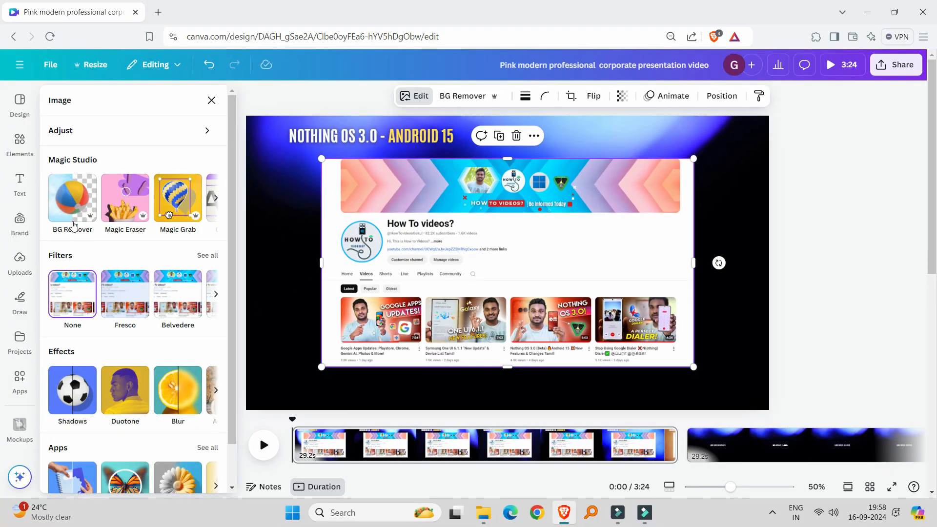
pyautogui.scroll(-1, 83, 362)
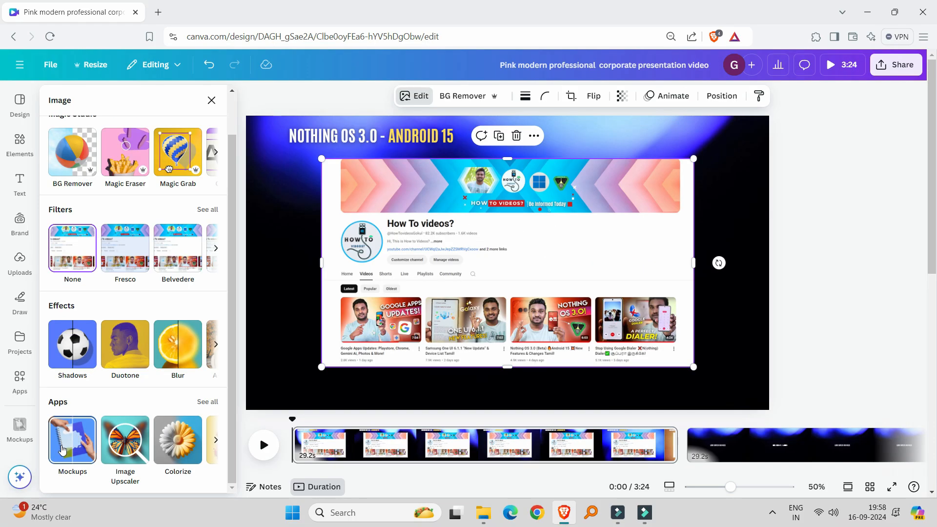
pyautogui.click(150, 372)
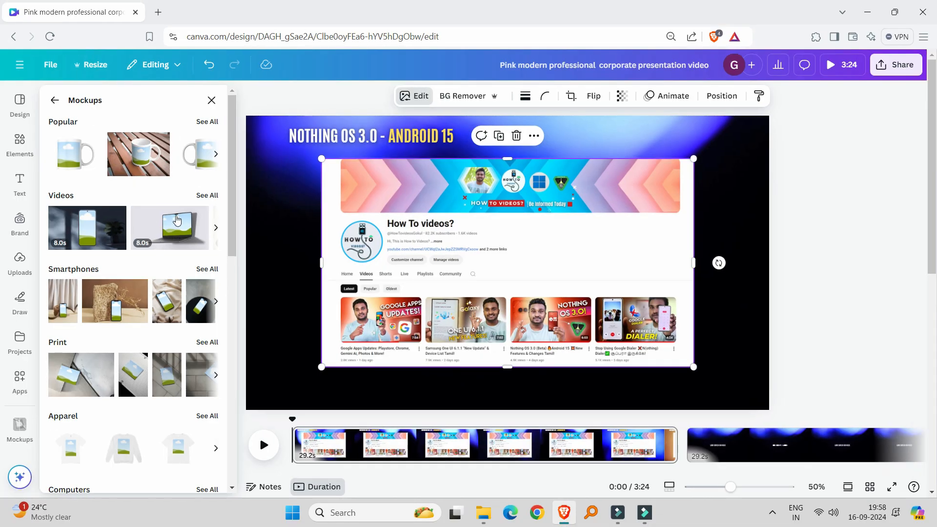
# Apply the 8.0 s black laptop video mockup to the channel page screenshot.
pyautogui.click(265, 229)
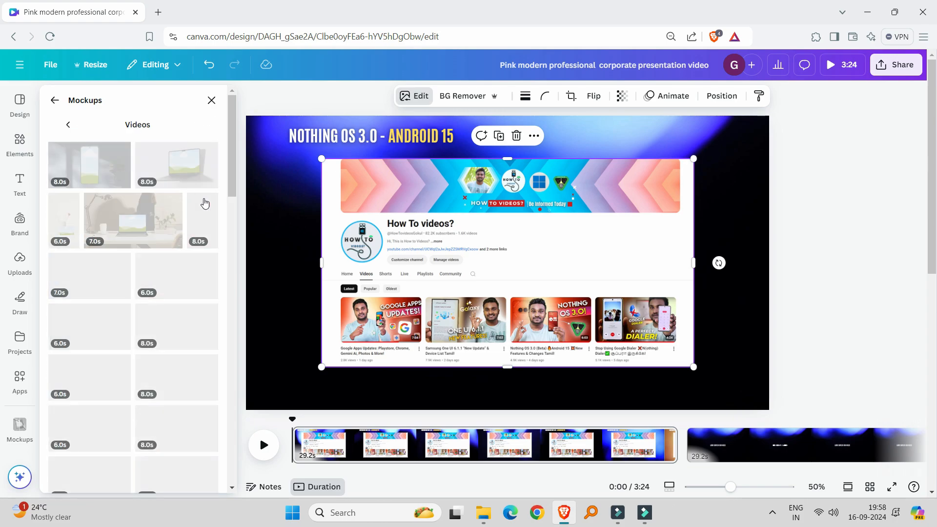
pyautogui.scroll(-8, 203, 200)
pyautogui.scroll(-1, 167, 331)
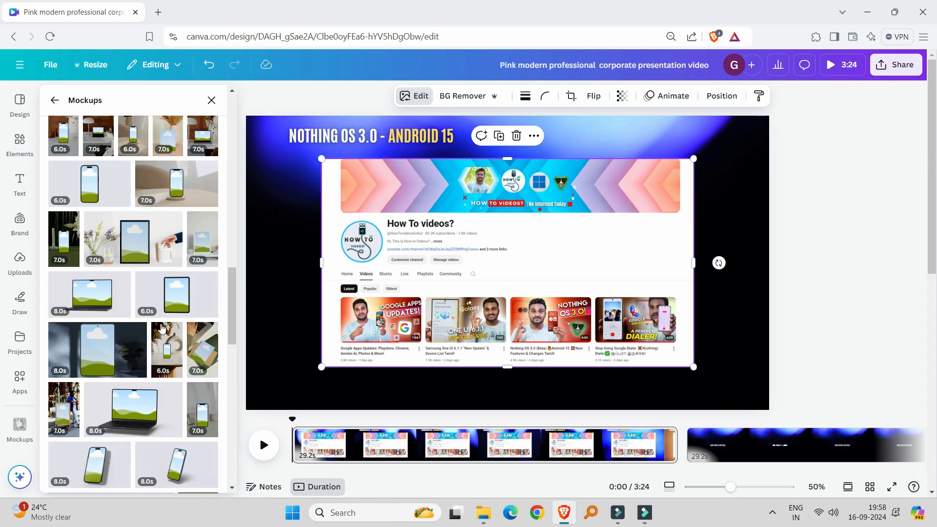
pyautogui.scroll(-4, 196, 310)
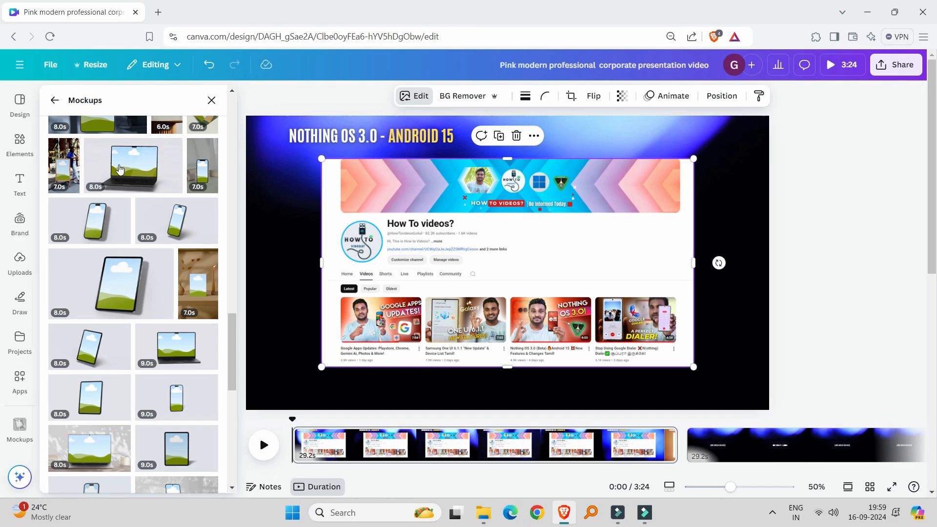
pyautogui.click(119, 168)
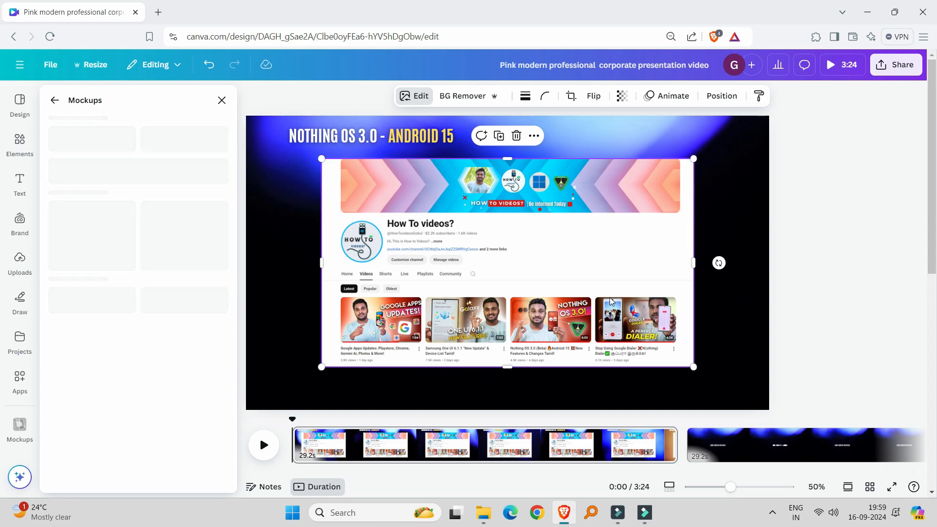
# Delete the NOTHING OS 3.0 - ANDROID 15 title and enlarge the laptop mockup to cover the whole page.
pyautogui.click(389, 137)
pyautogui.press('Delete')
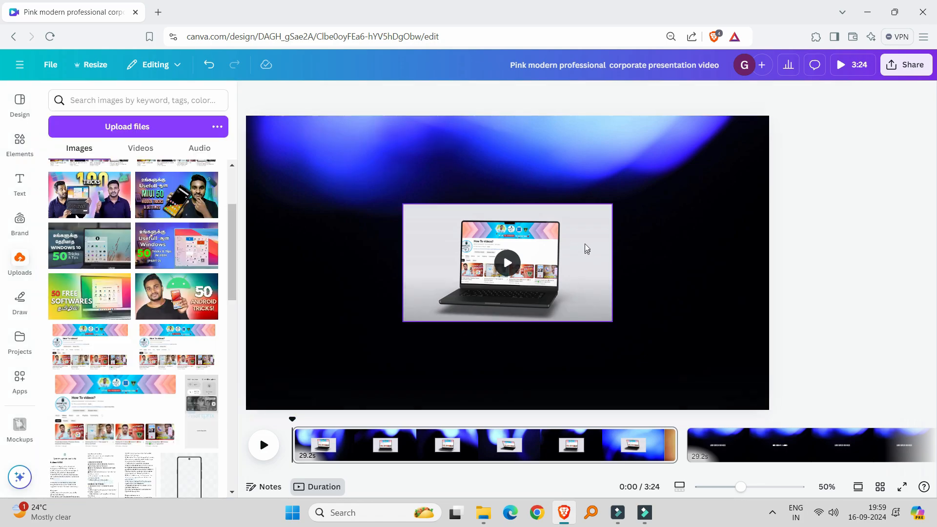
pyautogui.moveTo(587, 249); pyautogui.dragTo(418, 142)
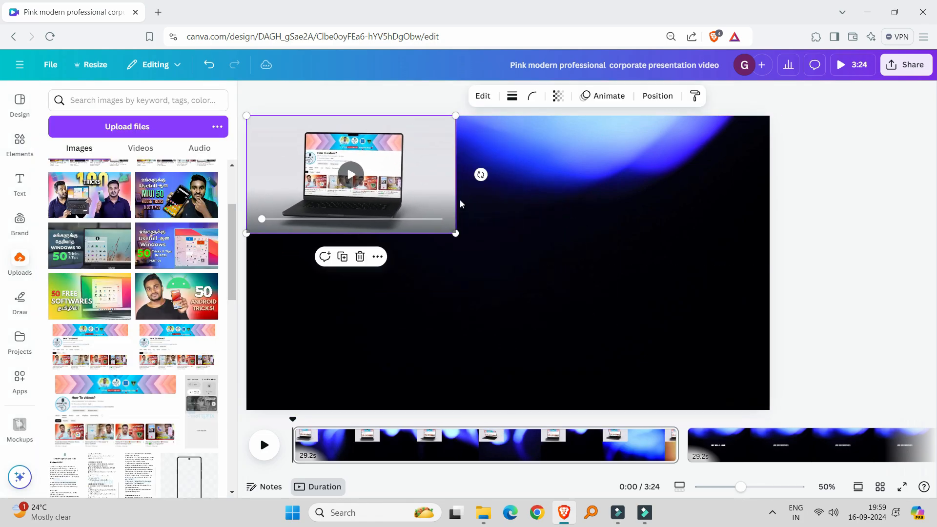
pyautogui.moveTo(455, 233); pyautogui.dragTo(778, 397)
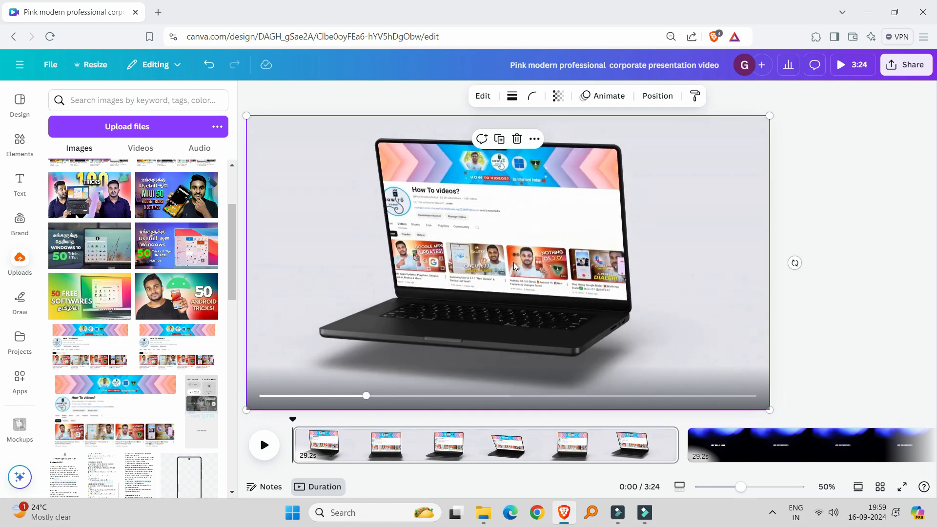
# Preview the presentation page with the animated laptop mockup.
pyautogui.click(862, 65)
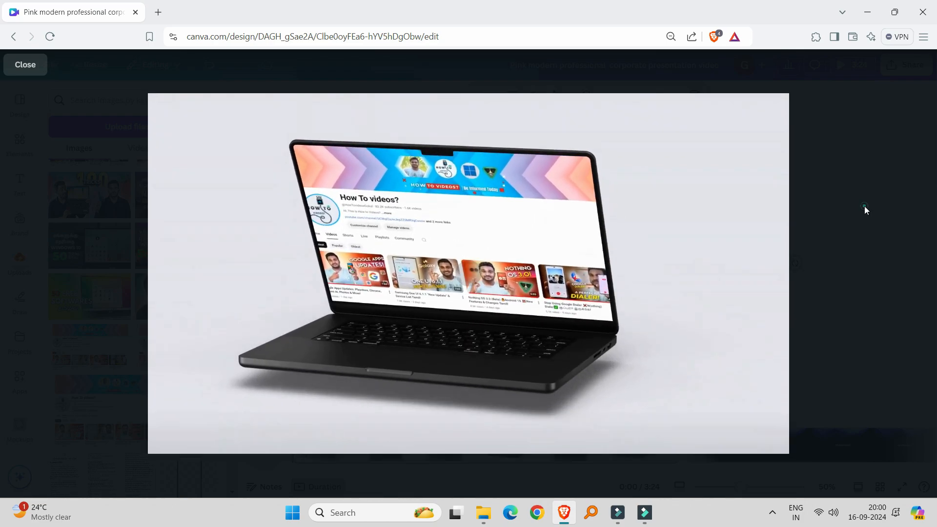
pyautogui.click(865, 206)
# Fit the channel screenshot inside the laptop mockup's screen, apply the changes and preview the result.
pyautogui.click(601, 204)
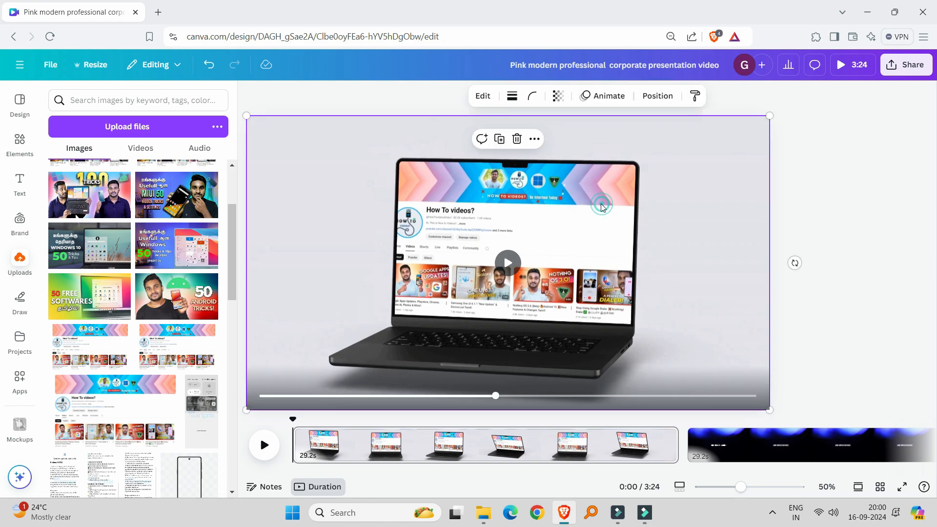
pyautogui.click(483, 96)
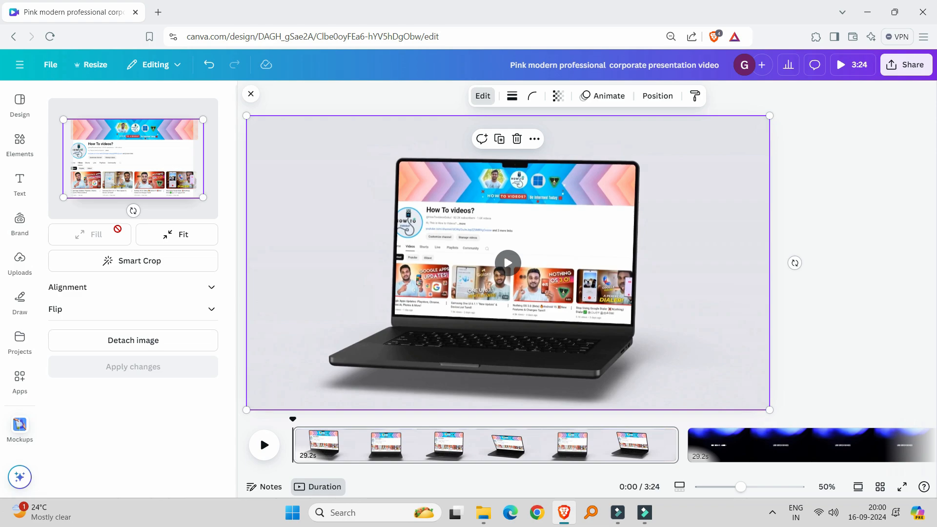
pyautogui.click(187, 235)
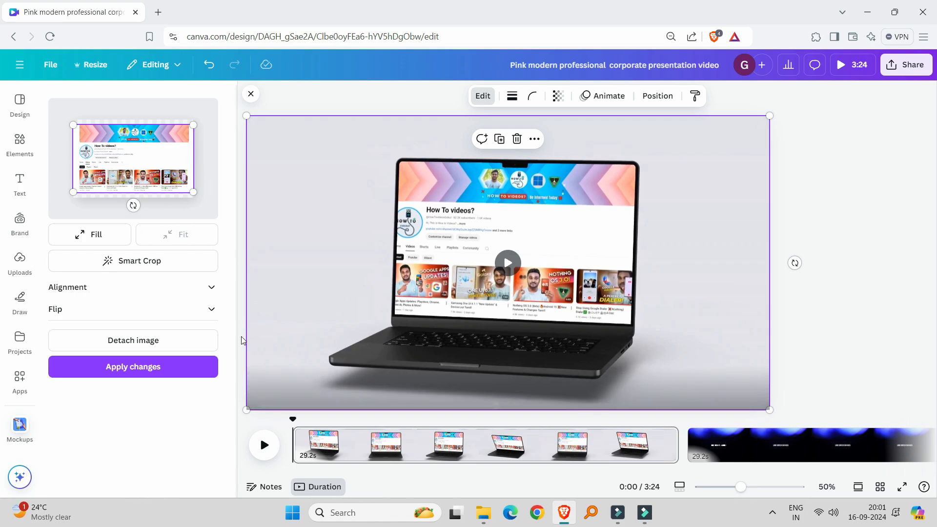
pyautogui.click(179, 373)
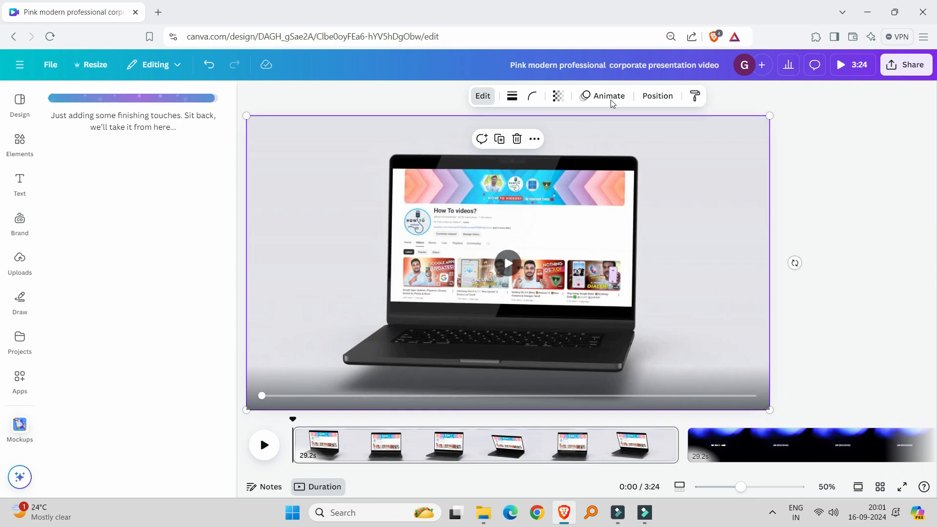
pyautogui.click(874, 58)
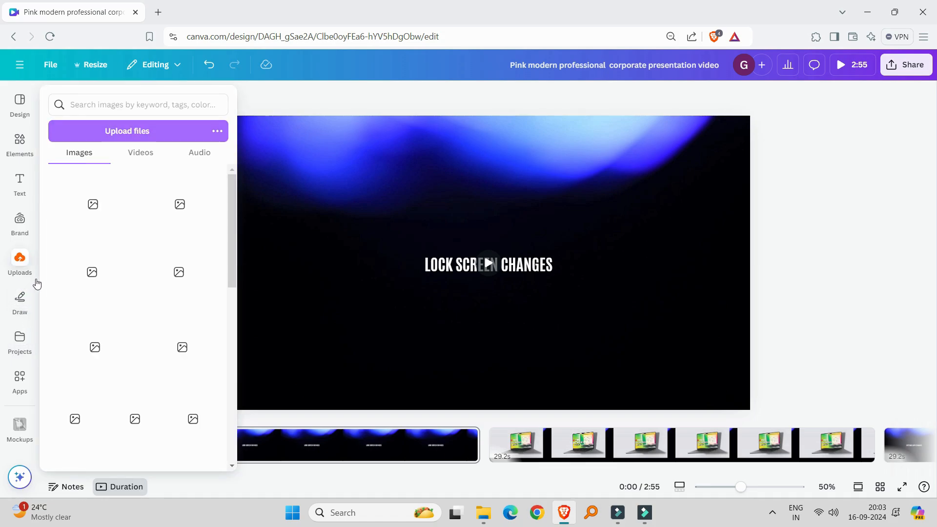
# Add the uploaded 35.6 s portrait video to the LOCK SCREEN CHANGES page and turn on Enhance voice for it.
pyautogui.click(21, 267)
pyautogui.click(162, 147)
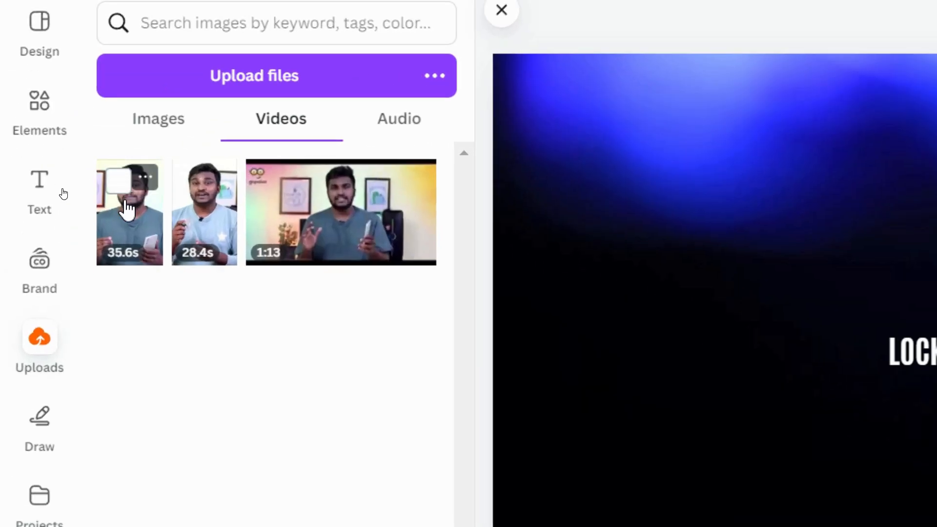
pyautogui.click(126, 207)
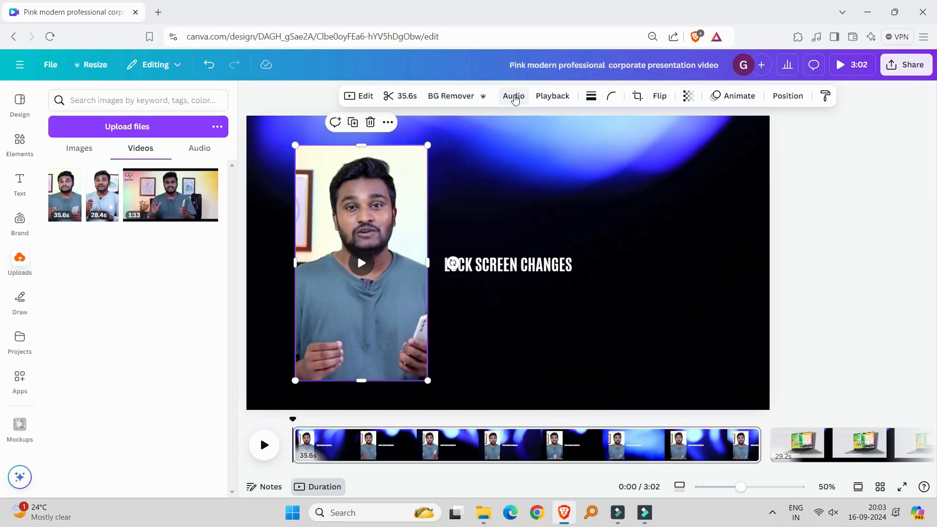
pyautogui.click(514, 97)
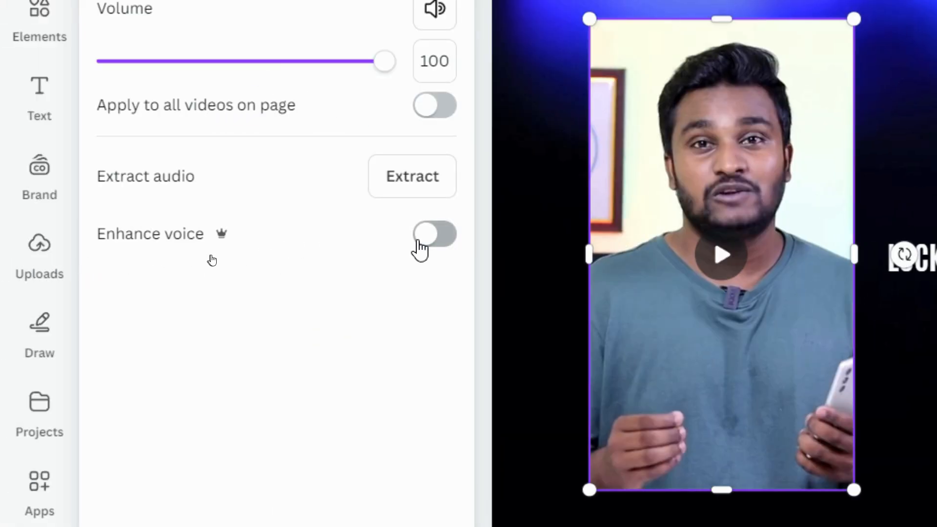
pyautogui.click(420, 240)
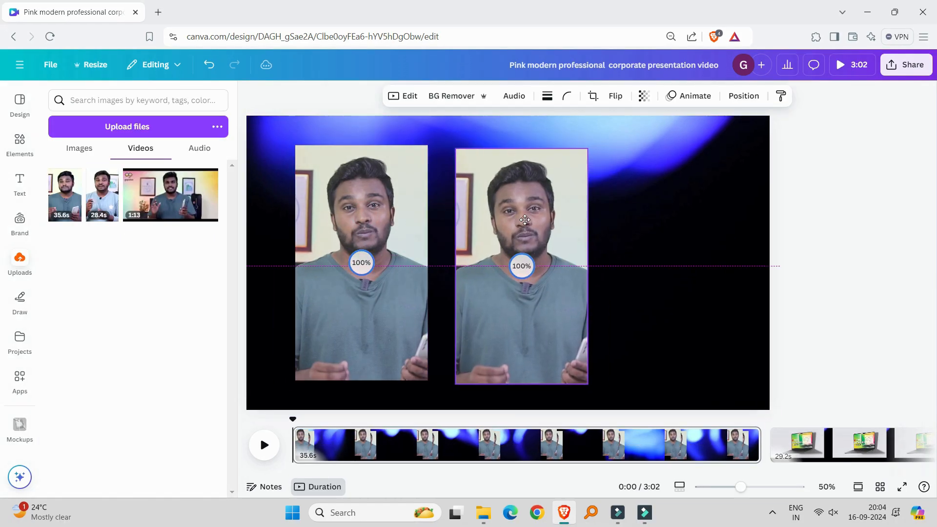
# Compare the audio settings and playback of the original portrait video and its voice-enhanced copy.
pyautogui.click(405, 171)
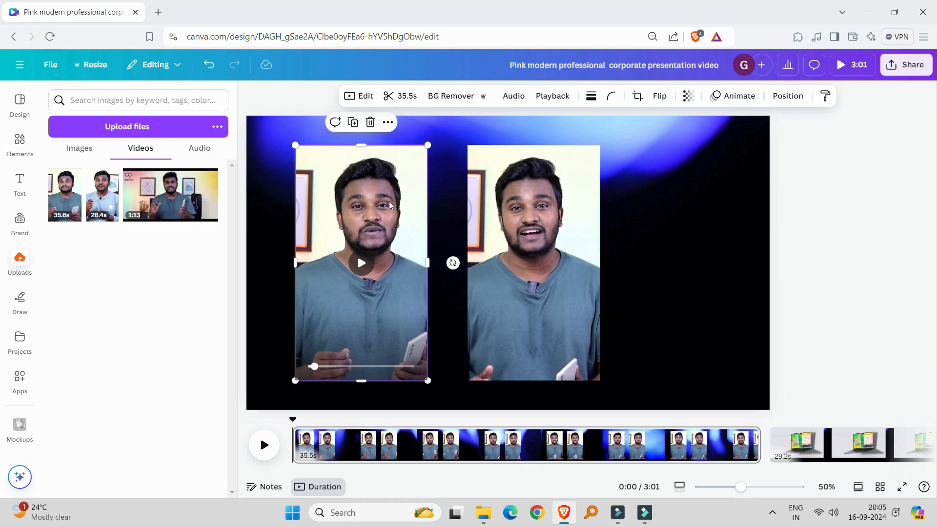
pyautogui.click(514, 95)
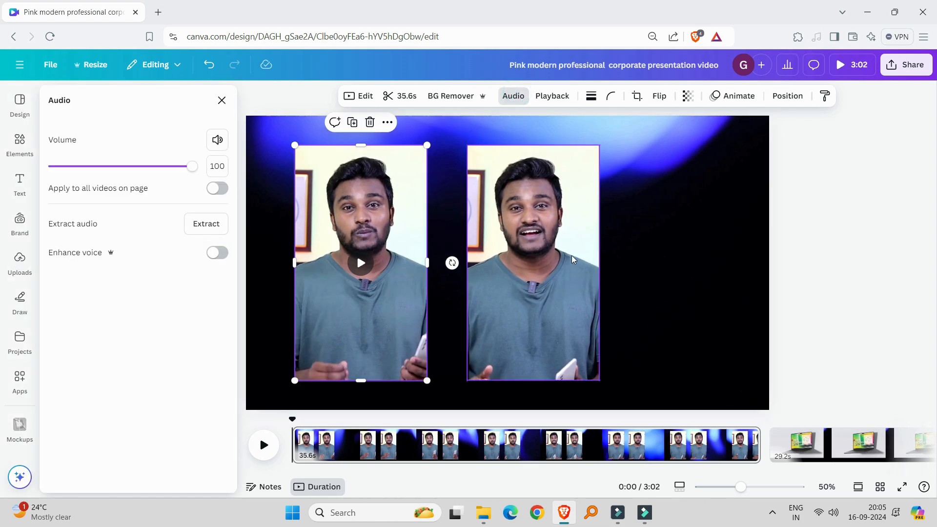
pyautogui.click(529, 253)
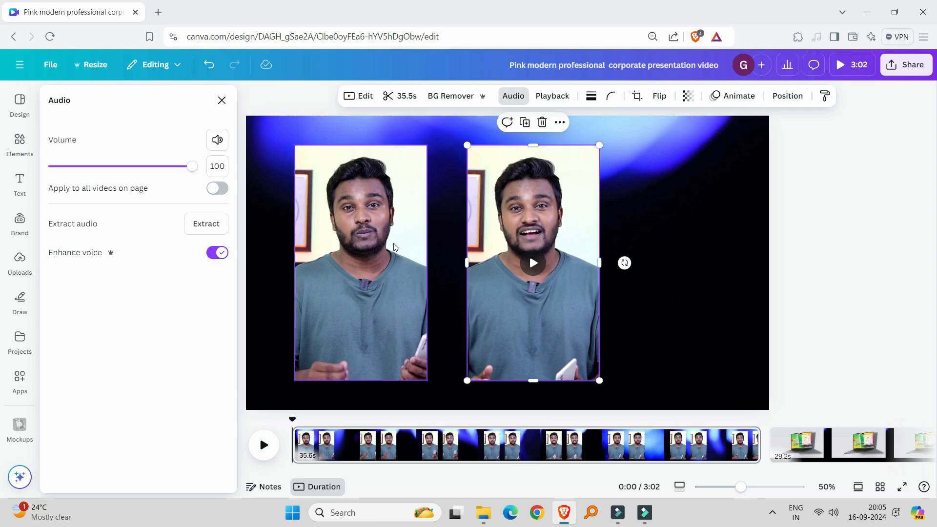
pyautogui.click(379, 242)
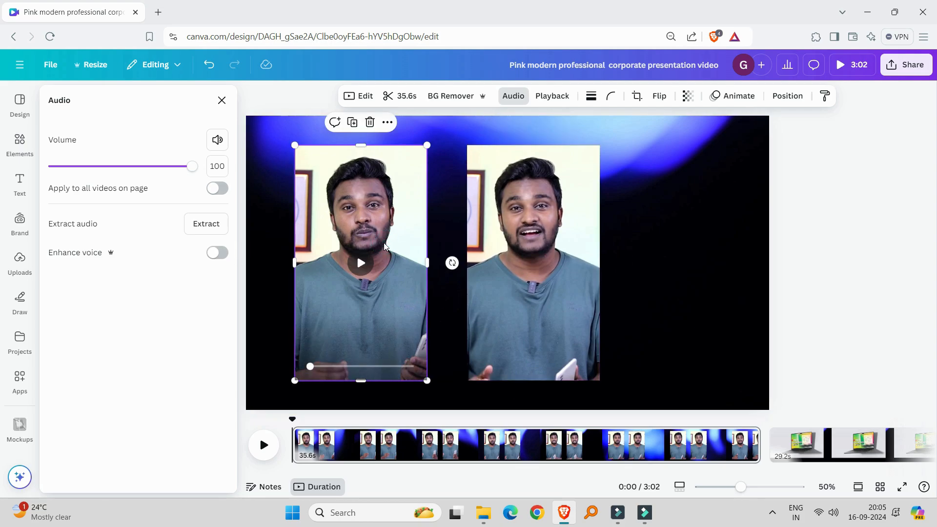
pyautogui.click(360, 263)
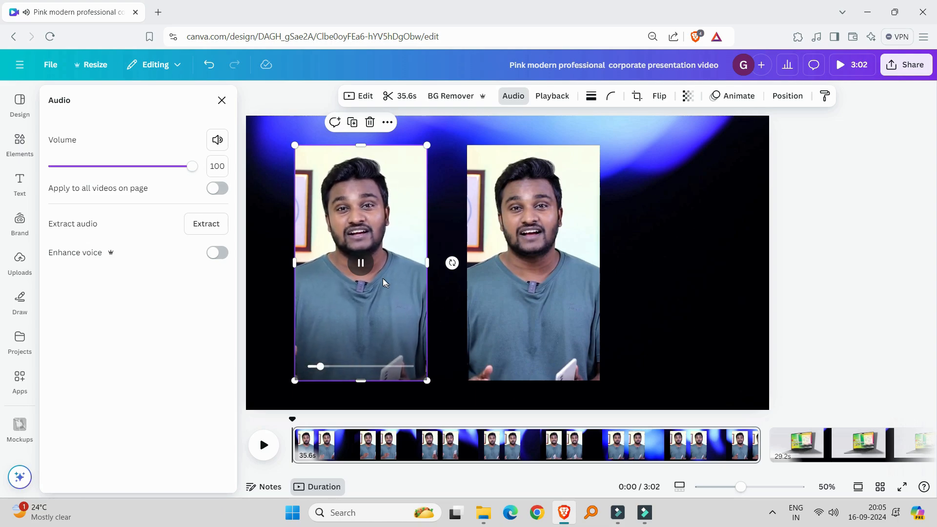
pyautogui.click(533, 264)
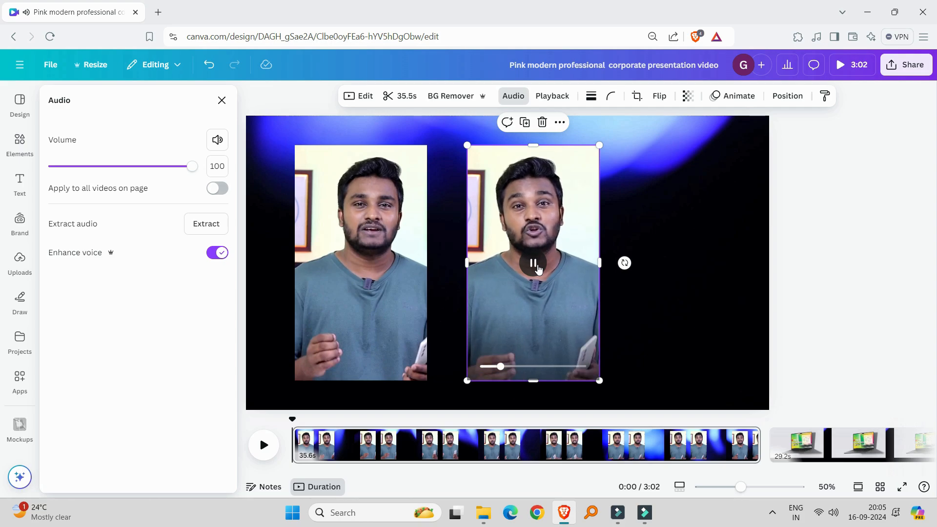
pyautogui.click(360, 228)
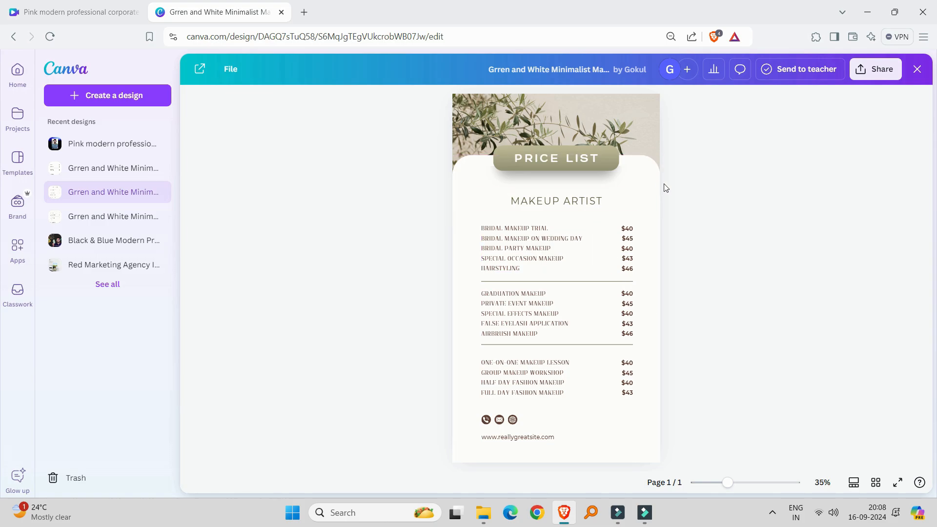
# Remove the header photo and the rounded shape behind the PRICE LIST banner in the makeup artist price list.
pyautogui.click(636, 128)
pyautogui.click(564, 170)
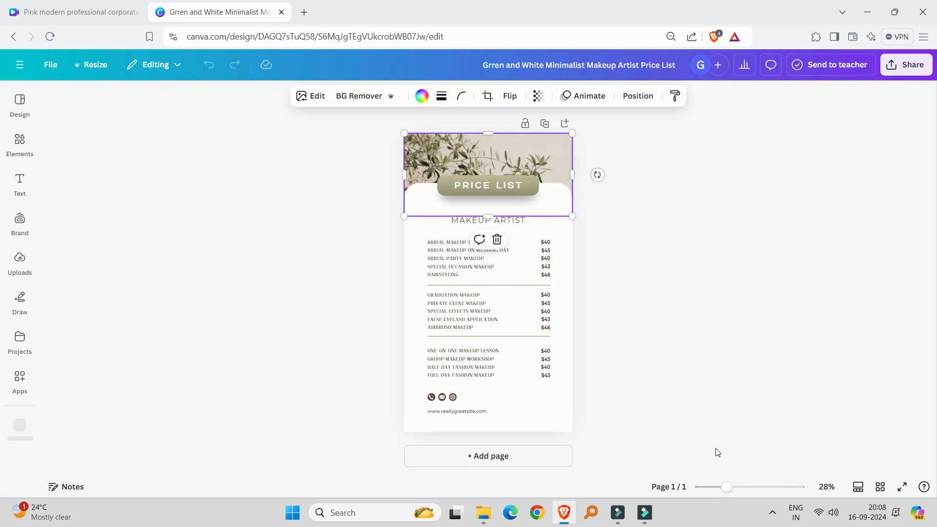
pyautogui.moveTo(730, 488); pyautogui.dragTo(737, 487)
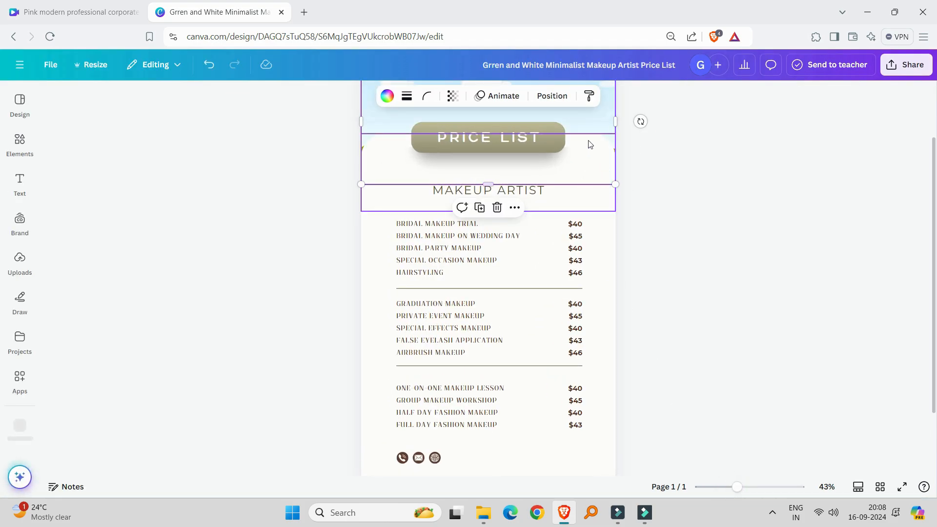
pyautogui.press('Delete')
pyautogui.click(600, 153)
pyautogui.press('Delete')
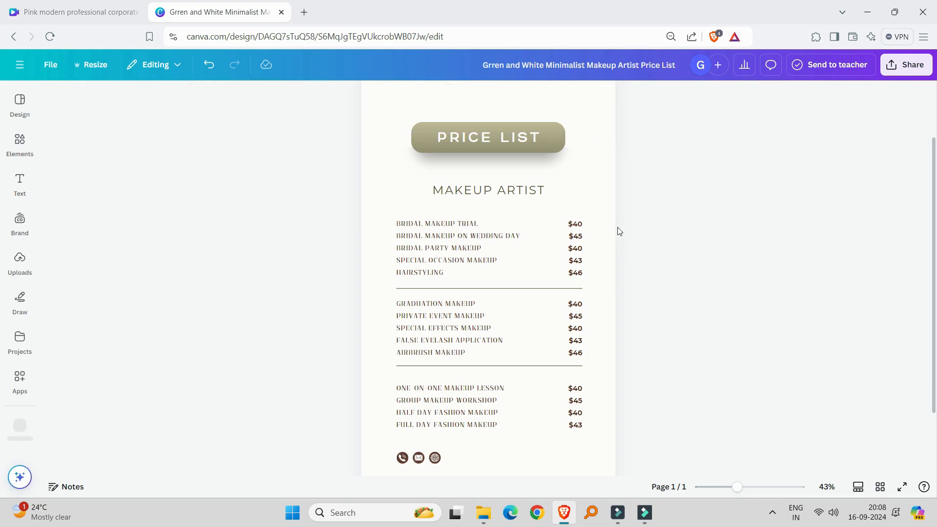
pyautogui.moveTo(736, 487); pyautogui.dragTo(728, 487)
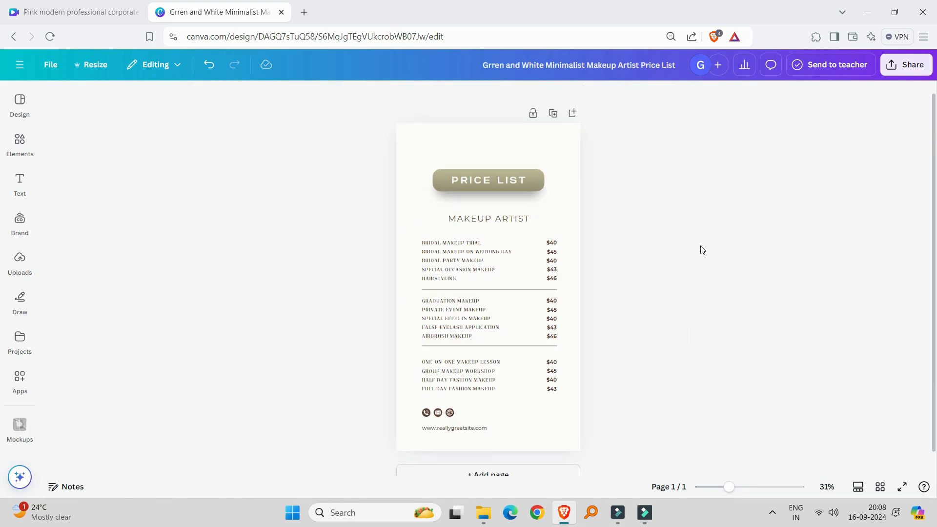
# Browse the templates similar to the makeup price list and view the apply options of the dark leaf-photo price list template.
pyautogui.click(14, 102)
pyautogui.click(18, 99)
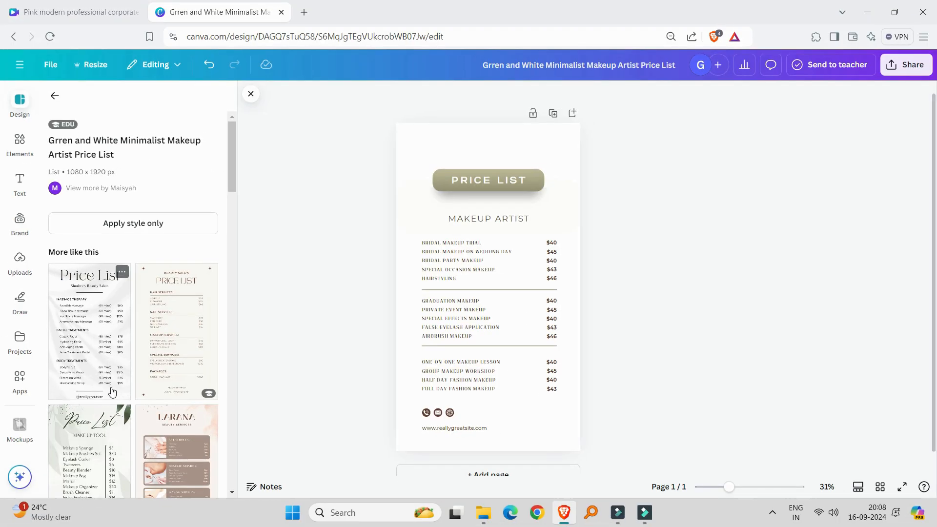
pyautogui.scroll(-5, 161, 358)
pyautogui.scroll(-1, 161, 359)
pyautogui.scroll(-5, 203, 316)
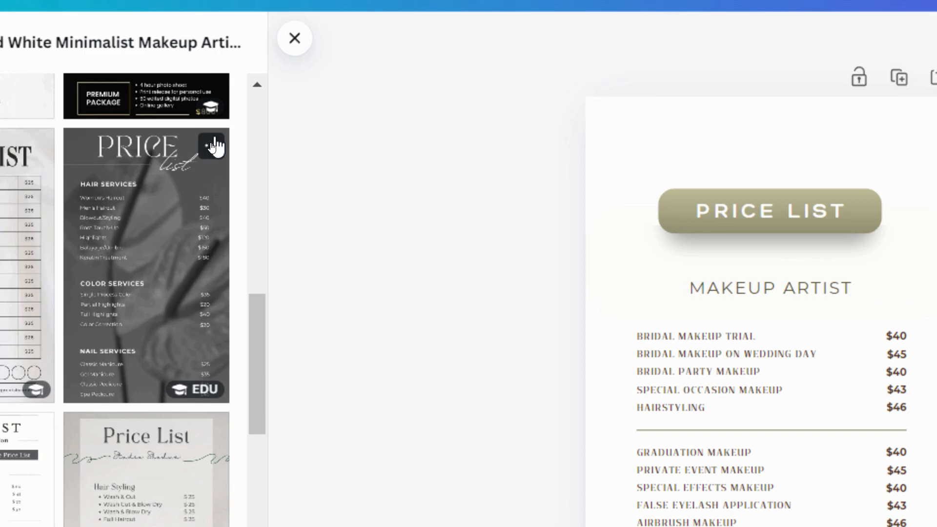
pyautogui.click(209, 147)
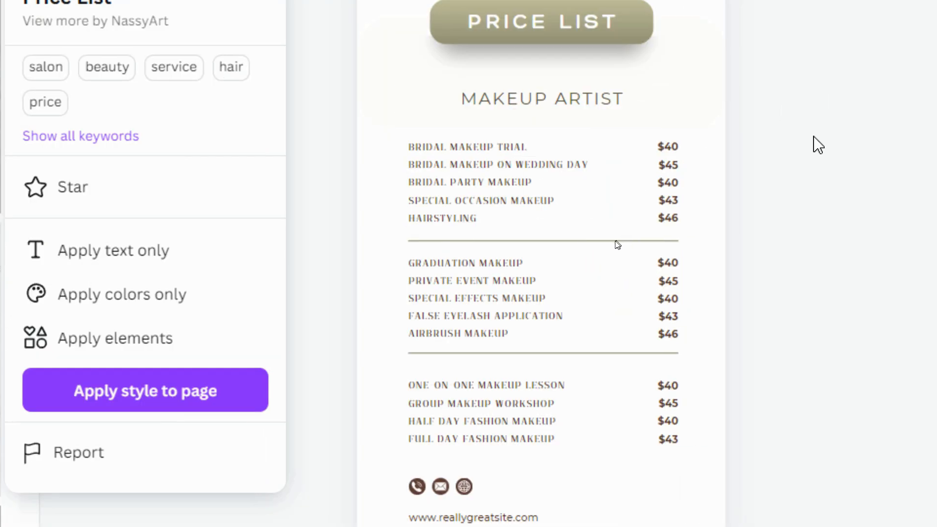
pyautogui.click(307, 217)
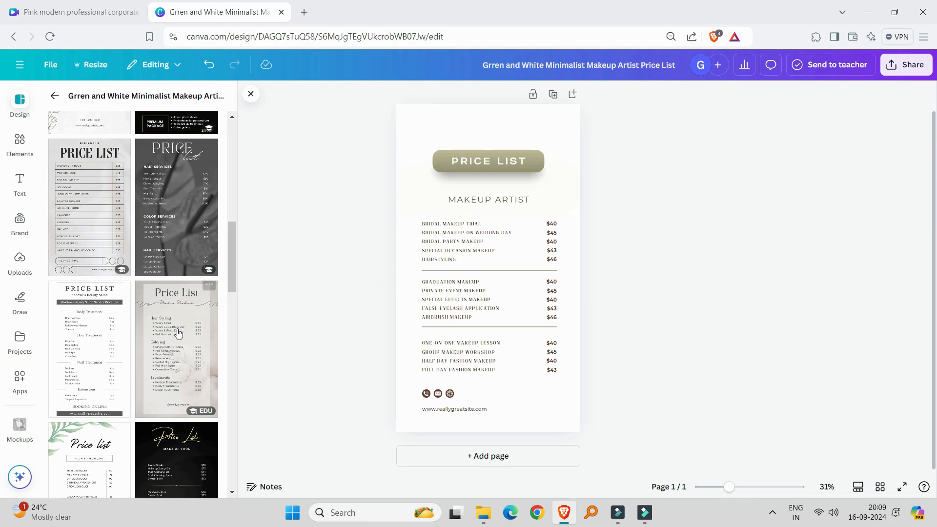
# Apply only the colors of the White Green Leaf Watercolor Florist Price List template and shuffle them until the page background is pale sage green.
pyautogui.scroll(-4, 147, 303)
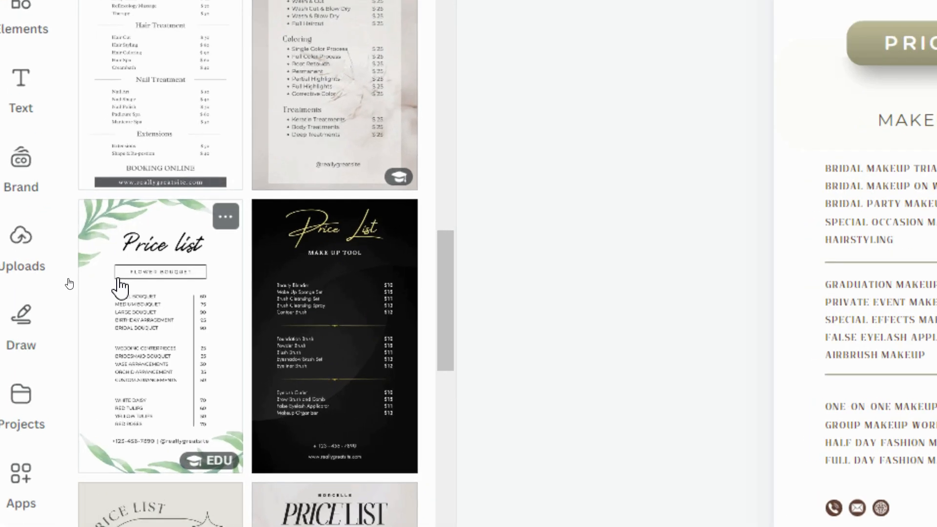
pyautogui.click(122, 248)
pyautogui.click(211, 398)
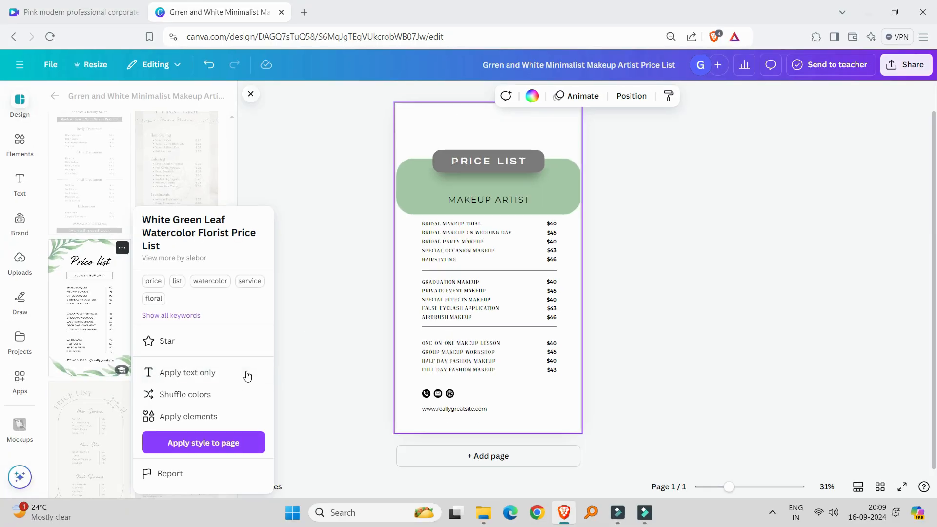
pyautogui.click(229, 399)
pyautogui.click(229, 398)
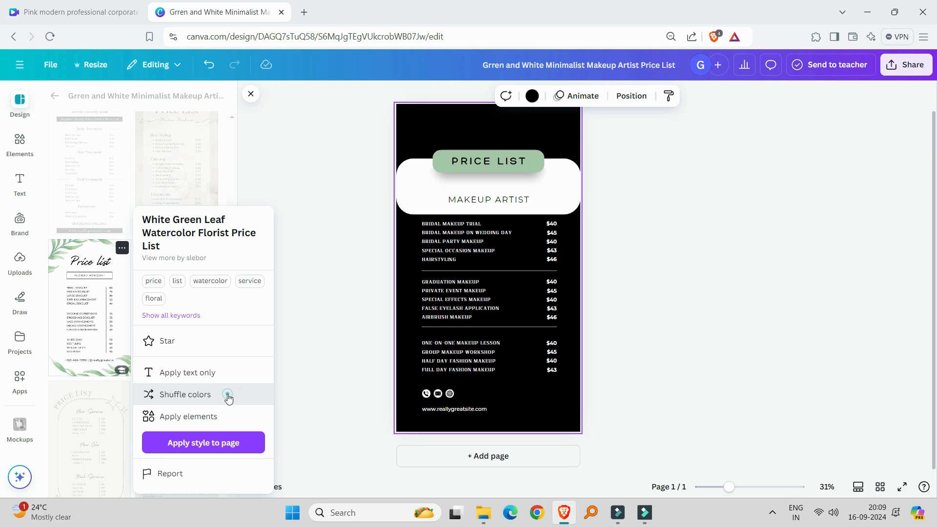
pyautogui.click(231, 396)
pyautogui.click(231, 398)
pyautogui.click(231, 398)
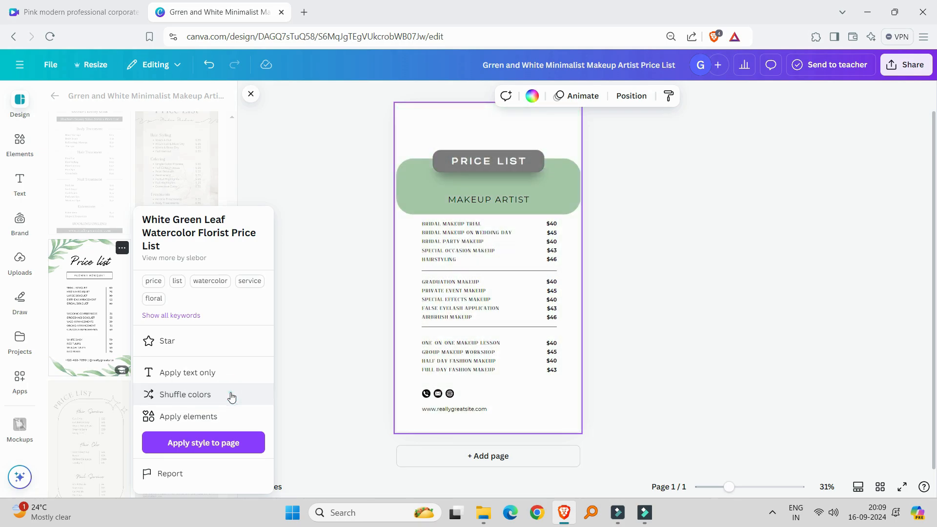
pyautogui.click(232, 397)
pyautogui.click(231, 397)
pyautogui.click(231, 397)
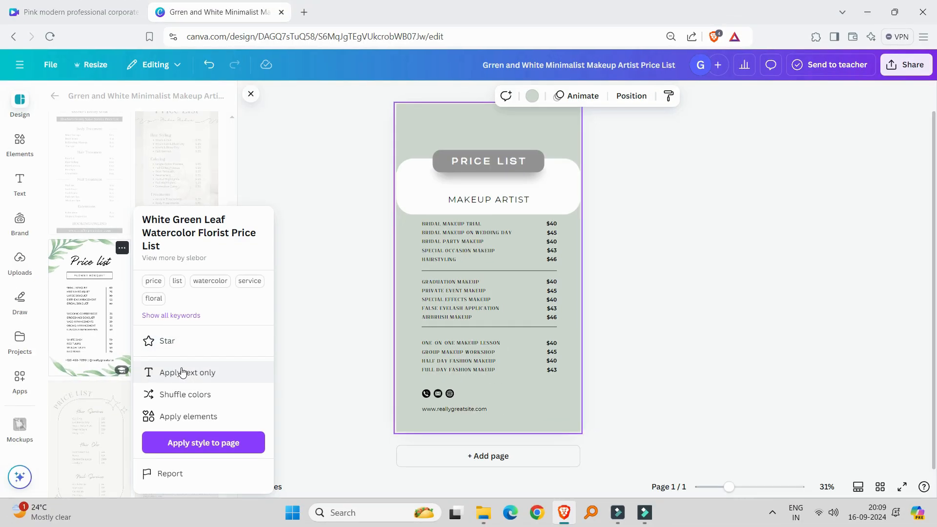
# Apply the text style and the elements of the White Green Leaf Watercolor Florist Price List template to the makeup price list.
pyautogui.click(225, 394)
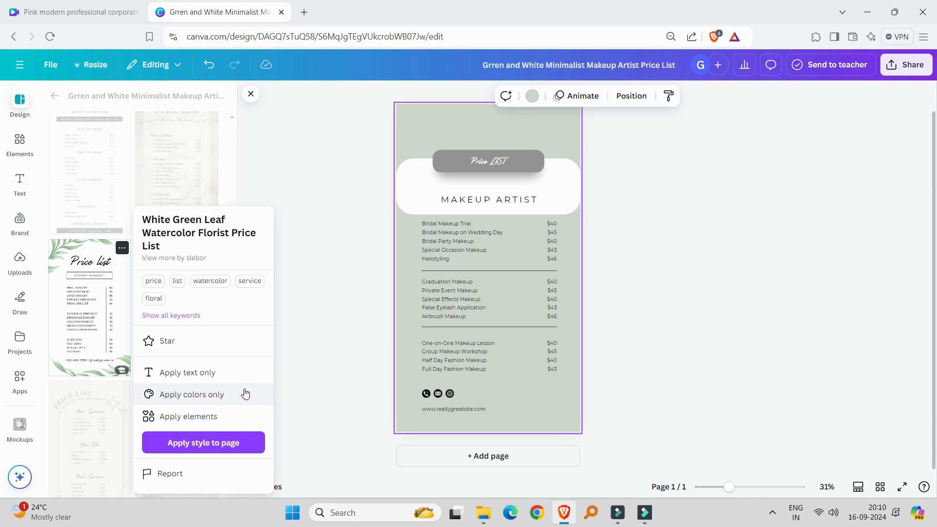
pyautogui.click(245, 416)
# Apply the elements and beige coloring of the Green and Cream Floral Border Price List template, and look through more templates.
pyautogui.scroll(-3, 101, 299)
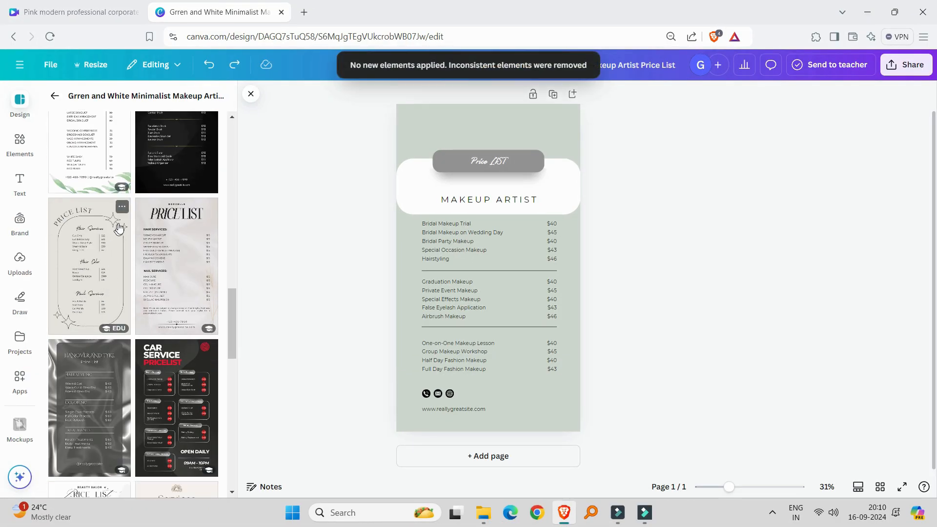
pyautogui.click(123, 209)
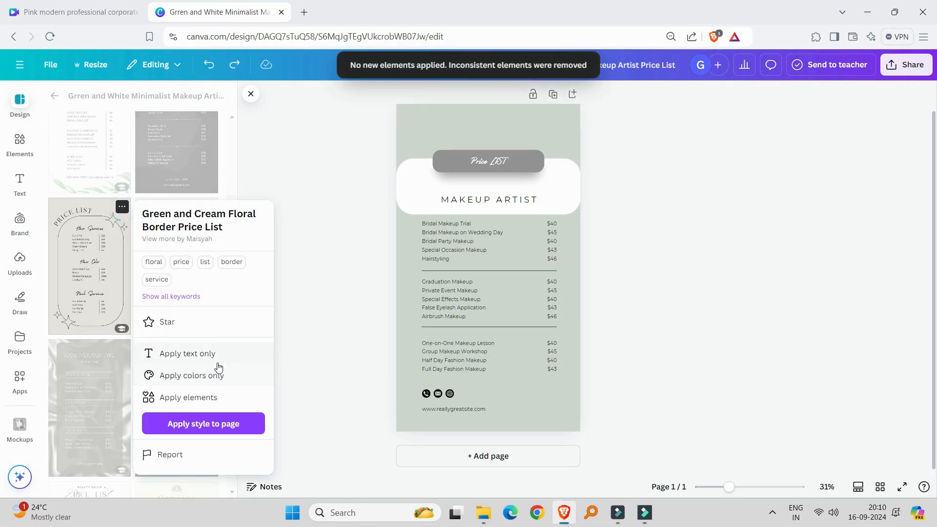
pyautogui.click(215, 395)
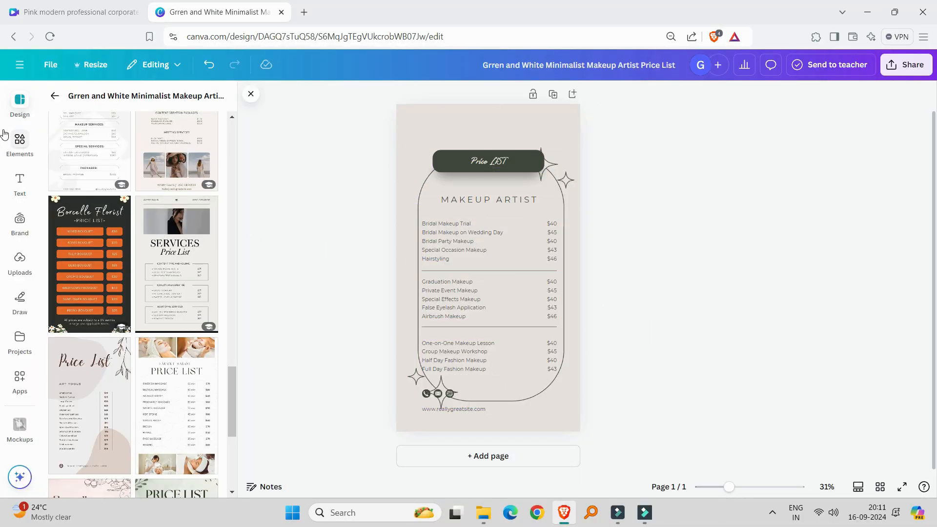
pyautogui.scroll(-6, 69, 199)
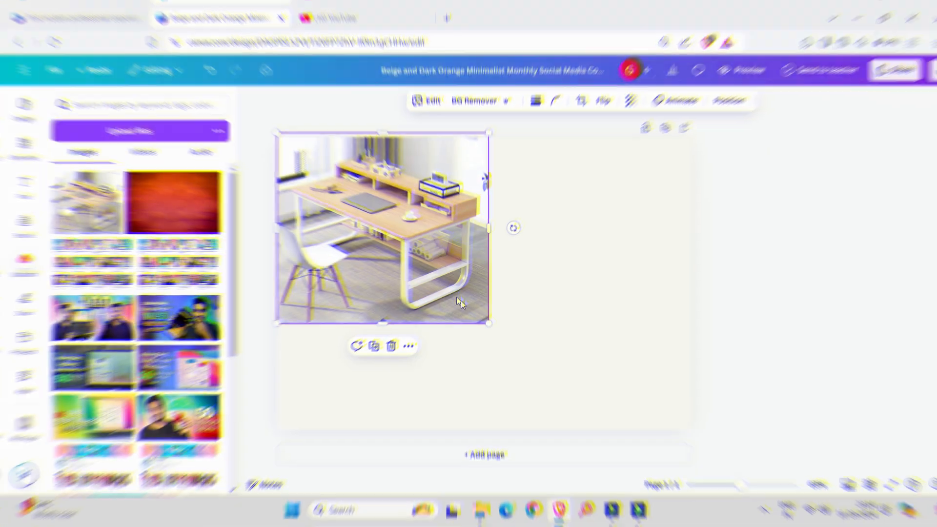
# Enlarge the desk photo to fill the page's height and center it horizontally on the page.
pyautogui.moveTo(493, 324); pyautogui.dragTo(761, 464)
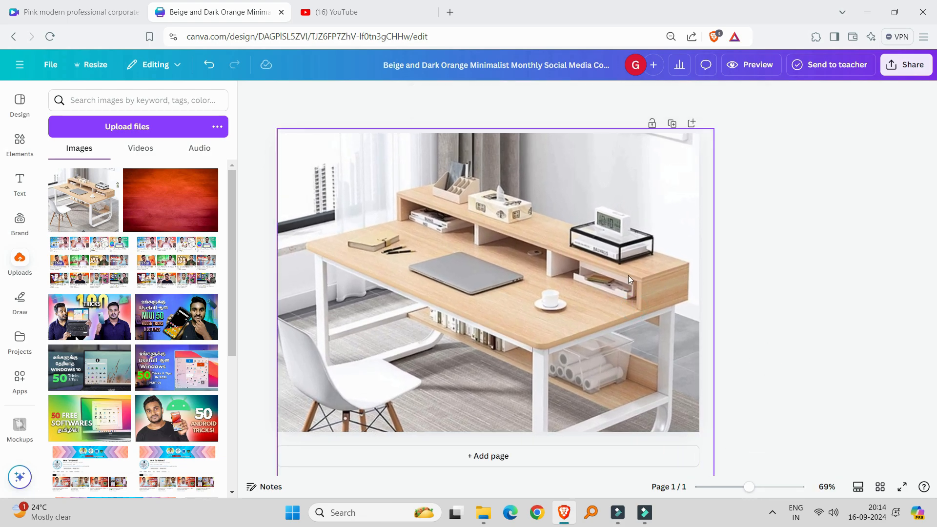
pyautogui.moveTo(629, 274); pyautogui.dragTo(634, 233)
pyautogui.click(509, 320)
pyautogui.moveTo(508, 320); pyautogui.dragTo(490, 269)
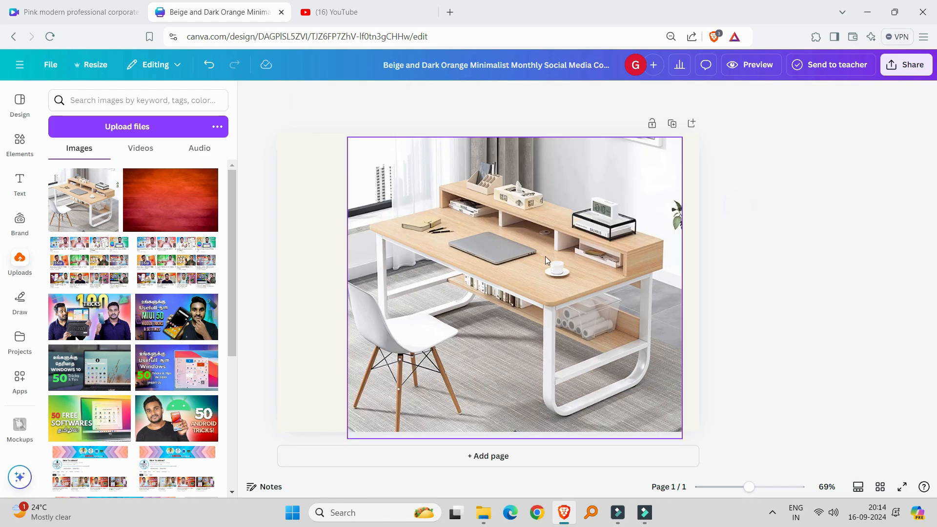
# Separate the laptop from the desk photo using Magic Grab with a brush selection painted over it at size 40.
pyautogui.click(510, 210)
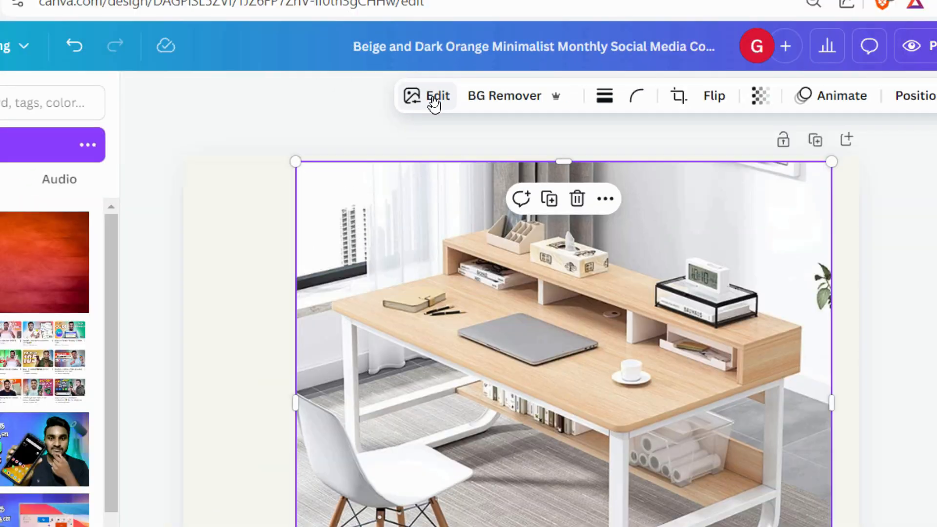
pyautogui.click(433, 97)
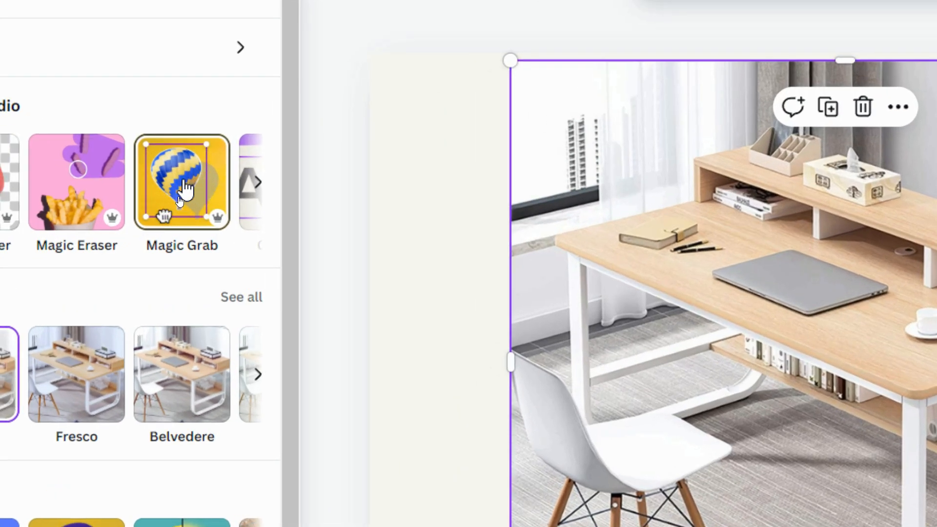
pyautogui.click(178, 195)
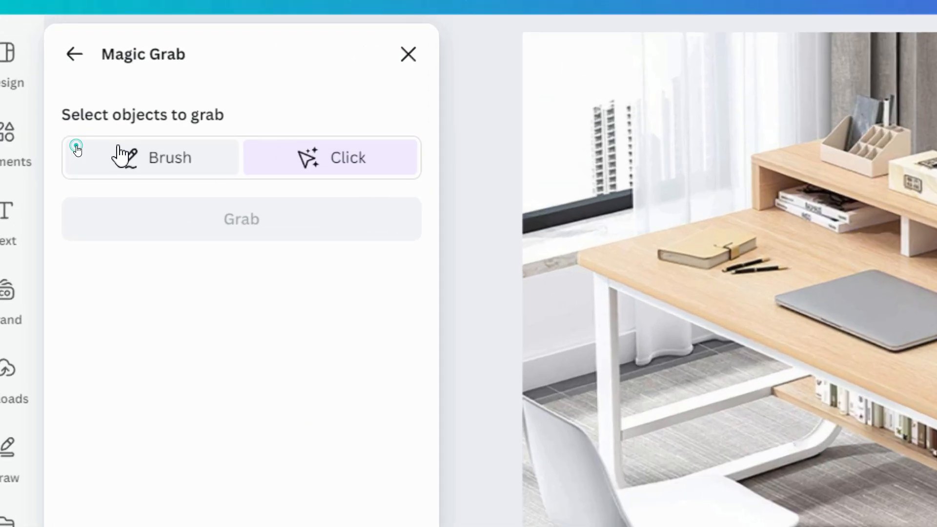
pyautogui.click(78, 151)
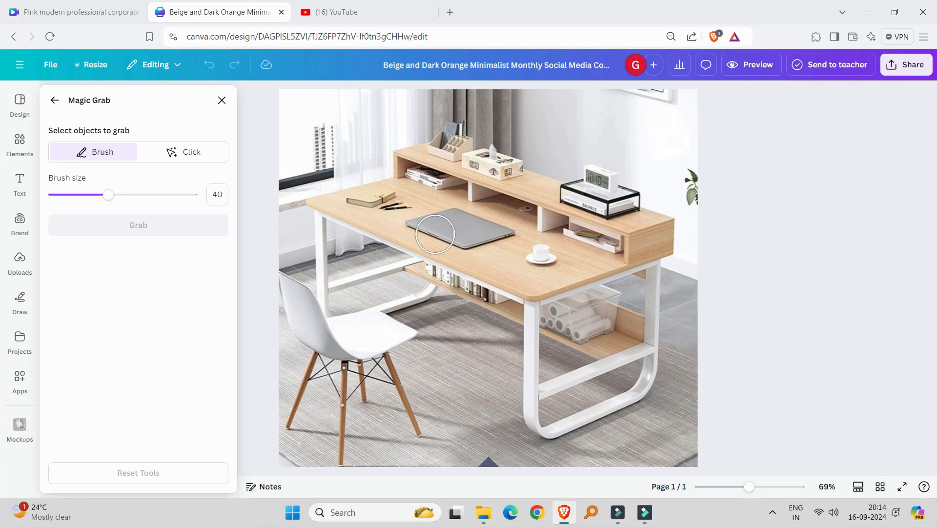
pyautogui.moveTo(425, 222)
pyautogui.mouseDown()
pyautogui.moveTo(494, 243)
pyautogui.moveTo(497, 228)
pyautogui.moveTo(459, 220)
pyautogui.moveTo(484, 227)
pyautogui.mouseUp()
pyautogui.click(183, 238)
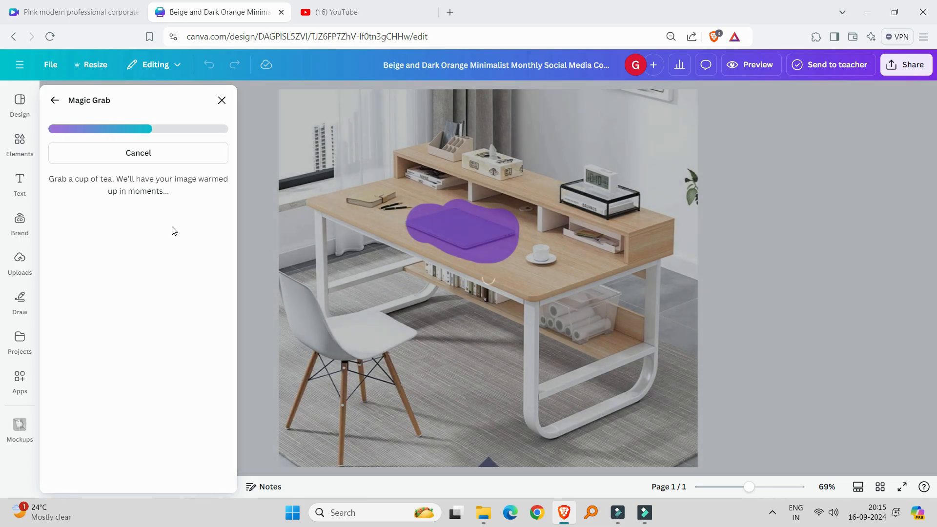
# Try out resizing the grabbed laptop on the desk.
pyautogui.click(660, 378)
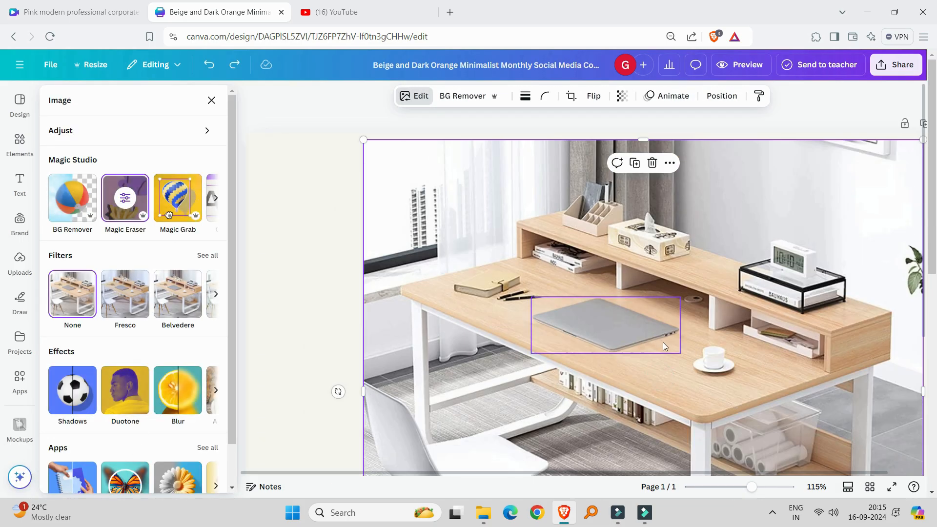
pyautogui.click(662, 341)
pyautogui.moveTo(679, 362); pyautogui.dragTo(635, 324)
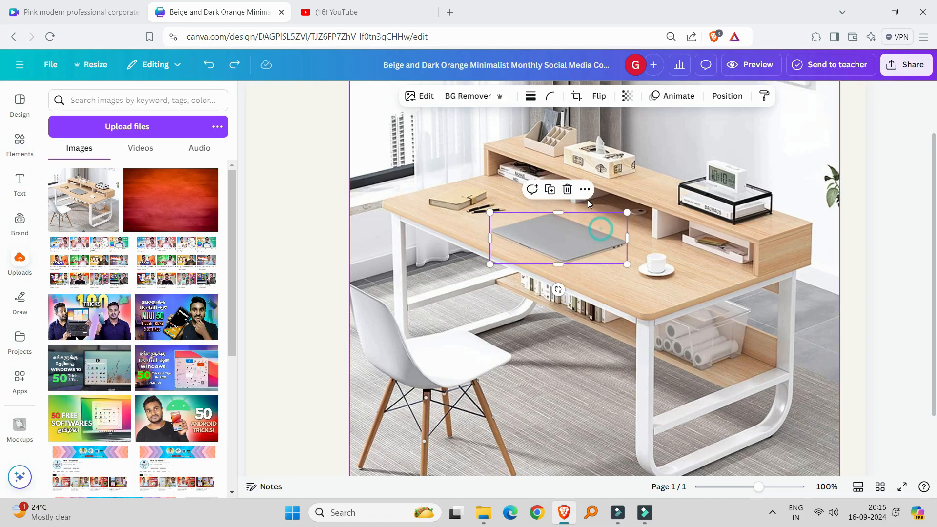
# Delete the grabbed laptop from the desk photo and undo the deletion.
pyautogui.press('Delete')
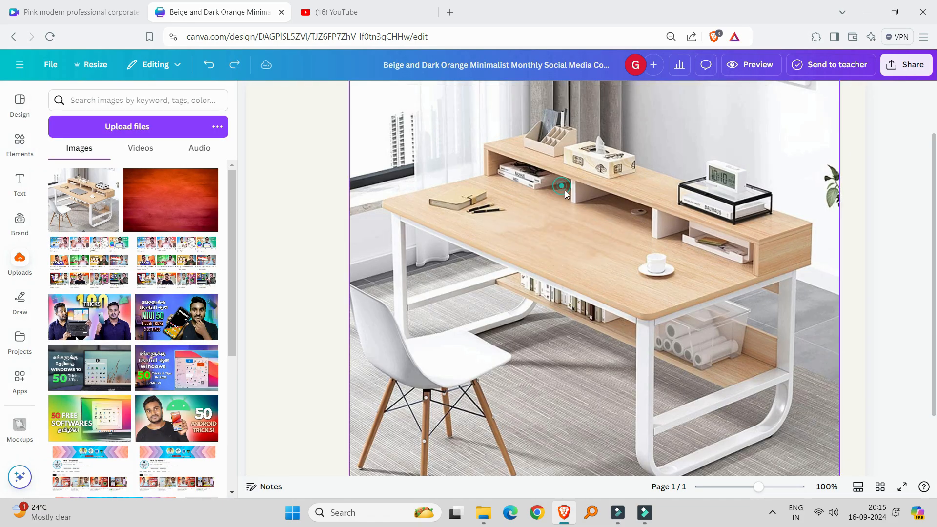
pyautogui.click(742, 487)
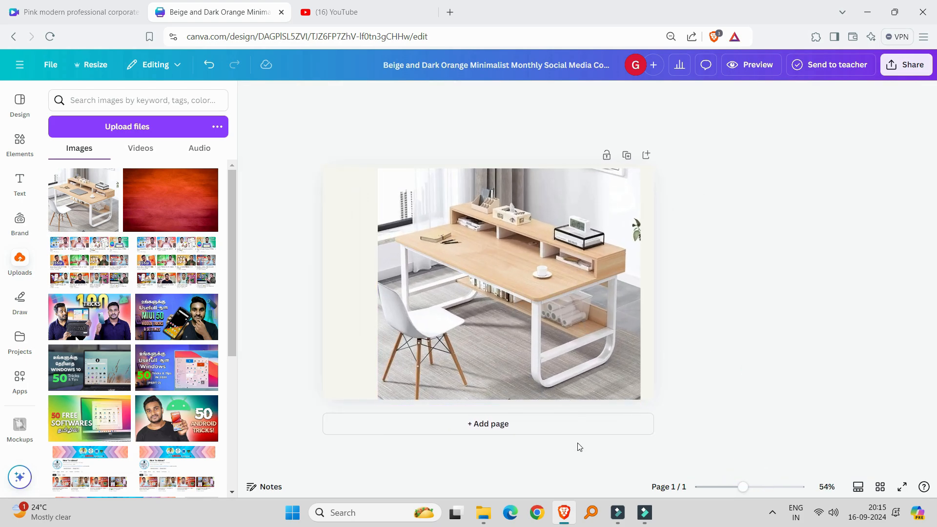
pyautogui.hotkey('ctrl', 'z')
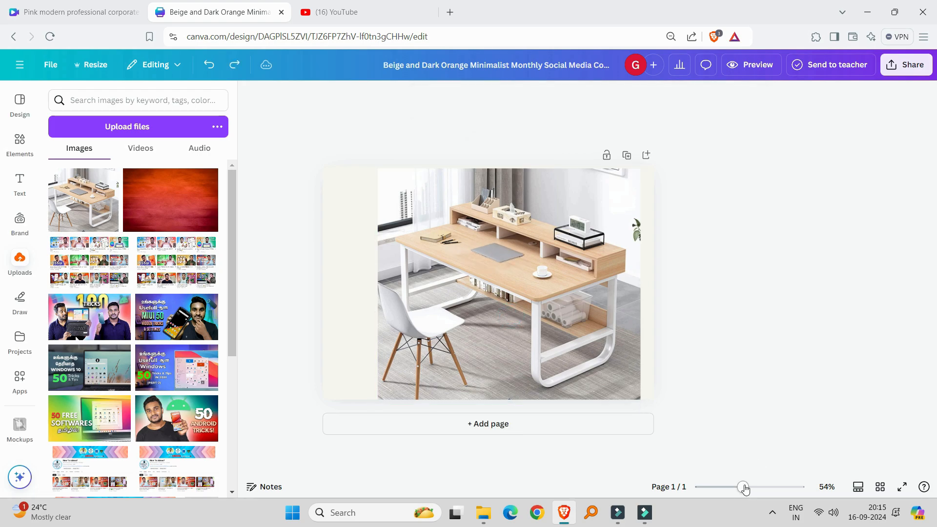
pyautogui.moveTo(743, 488); pyautogui.dragTo(751, 487)
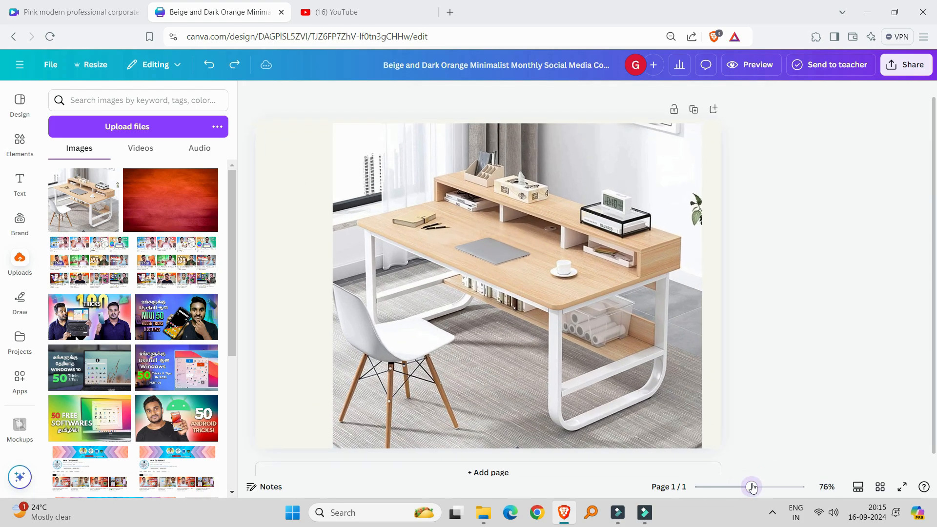
# Separate the laptop from the desk photo using Magic Grab with its Click object selection.
pyautogui.click(626, 335)
pyautogui.click(441, 94)
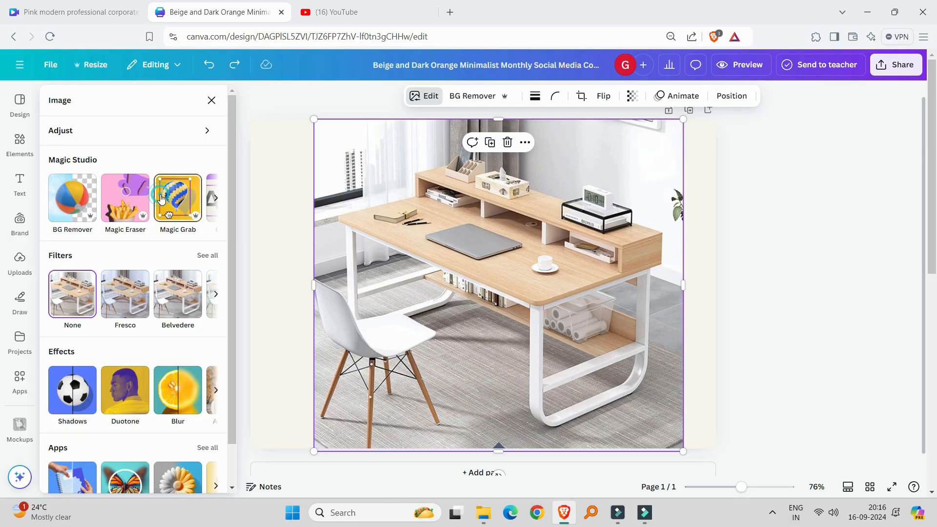
pyautogui.click(163, 198)
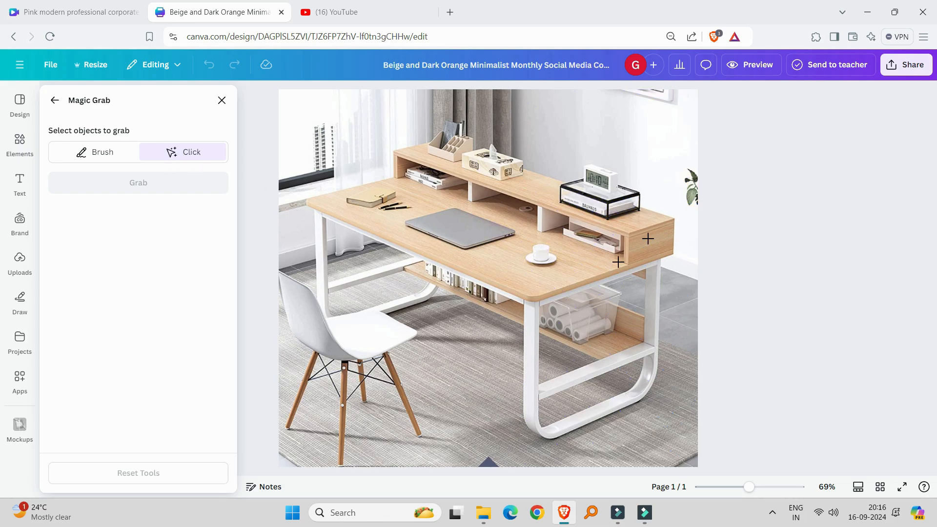
pyautogui.click(474, 240)
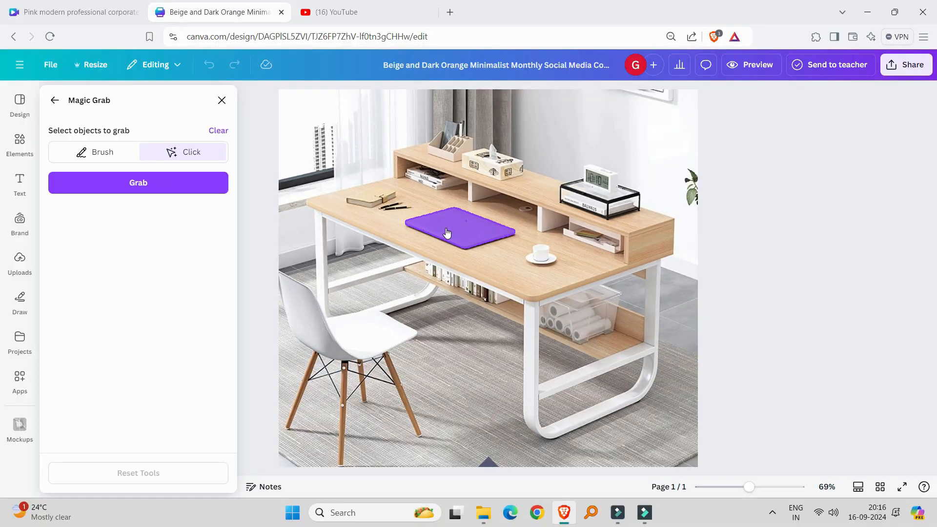
pyautogui.click(147, 182)
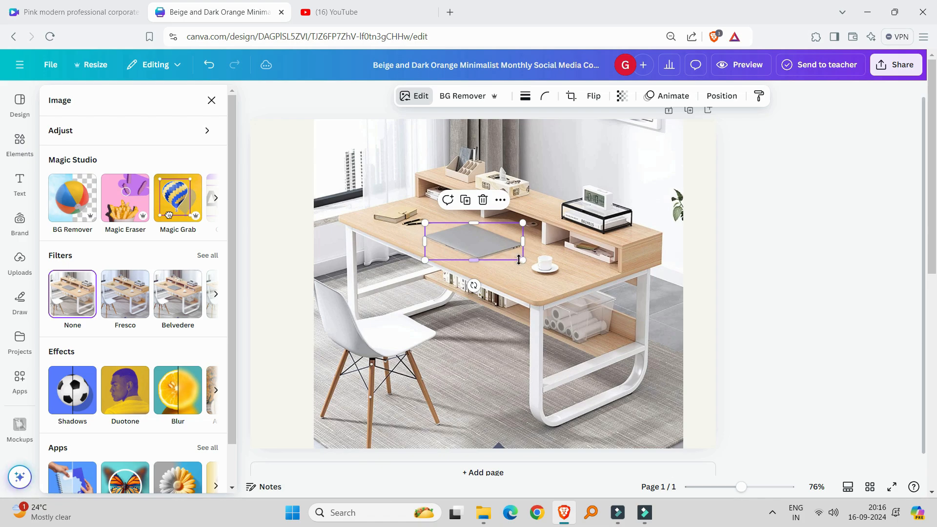
# Resize and reposition the grabbed laptop on the desk, and delete it from the photo.
pyautogui.moveTo(519, 260); pyautogui.dragTo(561, 286)
pyautogui.moveTo(513, 260); pyautogui.dragTo(480, 249)
pyautogui.moveTo(532, 263); pyautogui.dragTo(475, 236)
pyautogui.moveTo(454, 220); pyautogui.dragTo(482, 238)
pyautogui.click(846, 273)
pyautogui.click(499, 250)
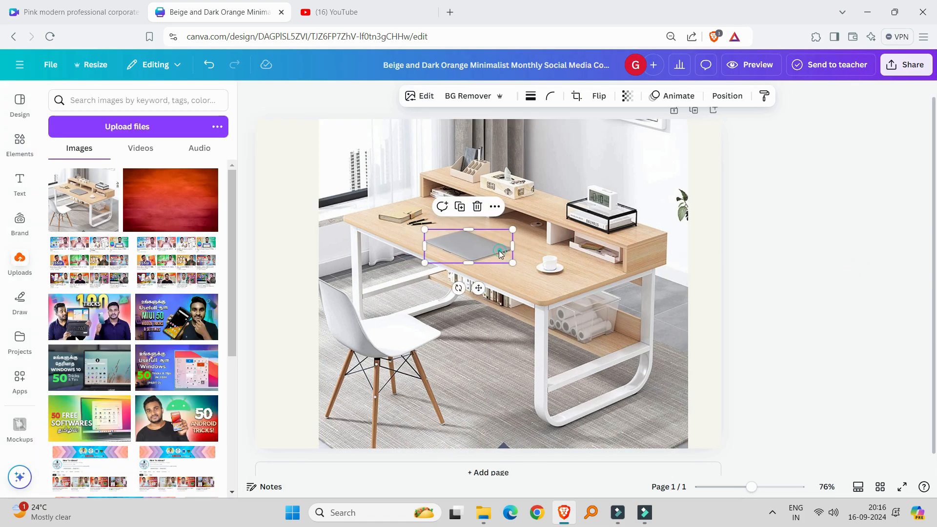
pyautogui.click(477, 207)
pyautogui.click(806, 297)
# Open Magic Grab for the desk photo again.
pyautogui.click(605, 195)
pyautogui.click(433, 99)
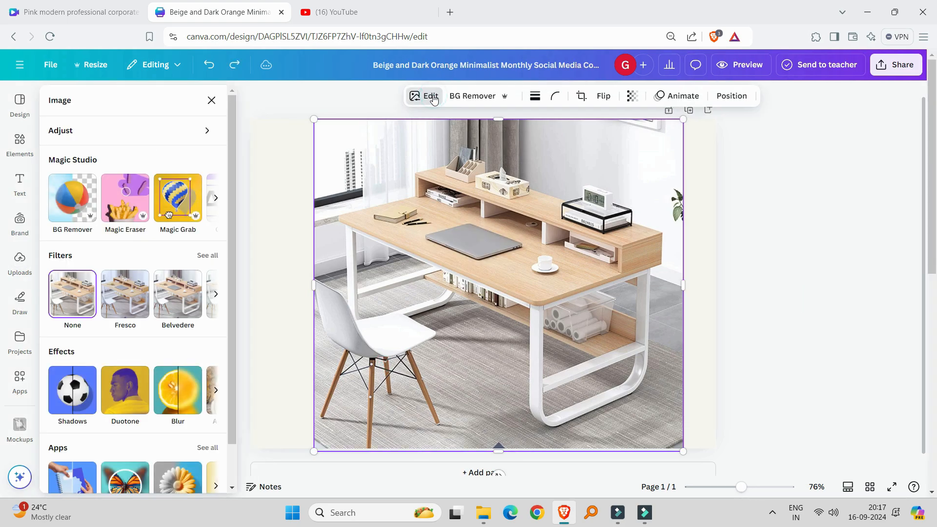
pyautogui.click(176, 209)
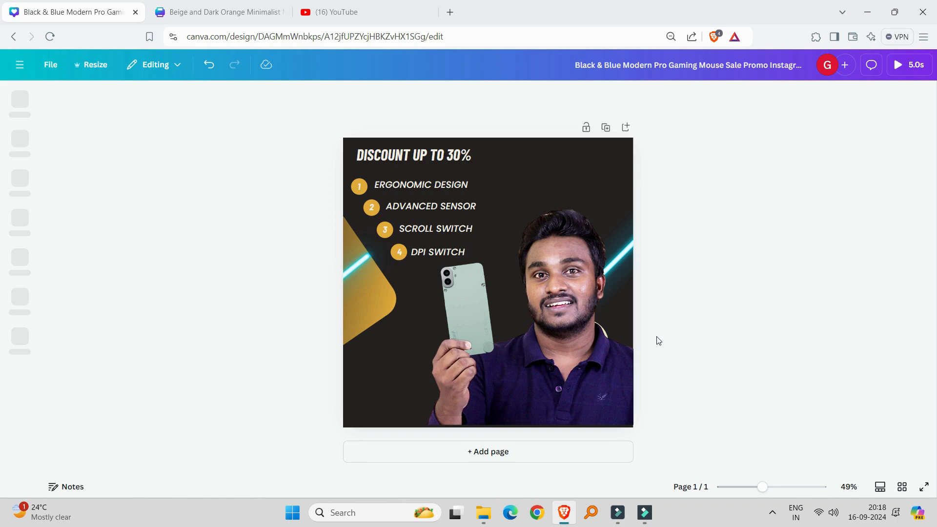
# Open the full list of image editing apps for the photo of the man holding a phone.
pyautogui.click(529, 312)
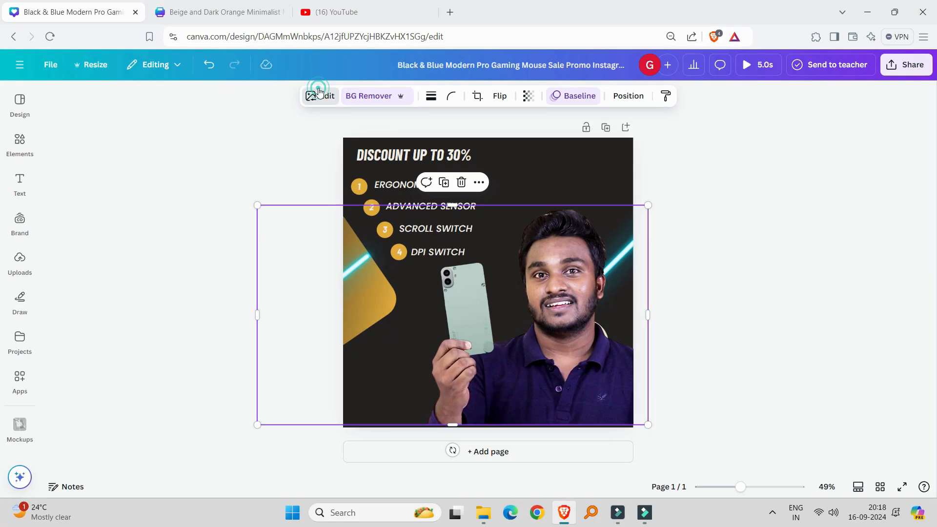
pyautogui.click(319, 95)
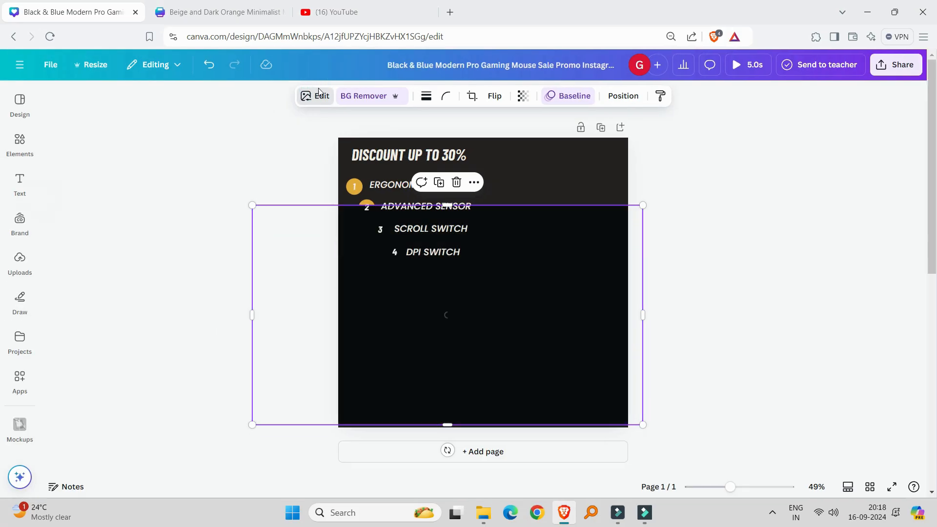
pyautogui.scroll(-1, 96, 387)
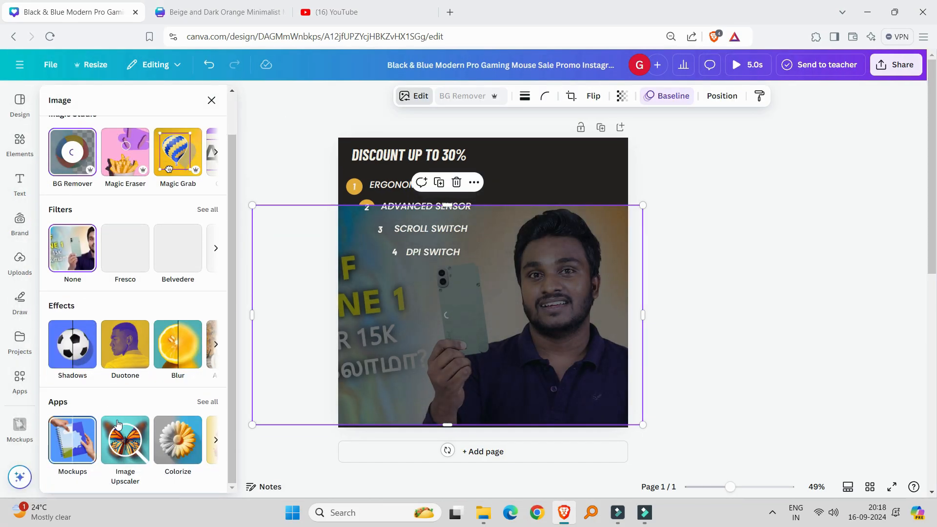
pyautogui.click(204, 403)
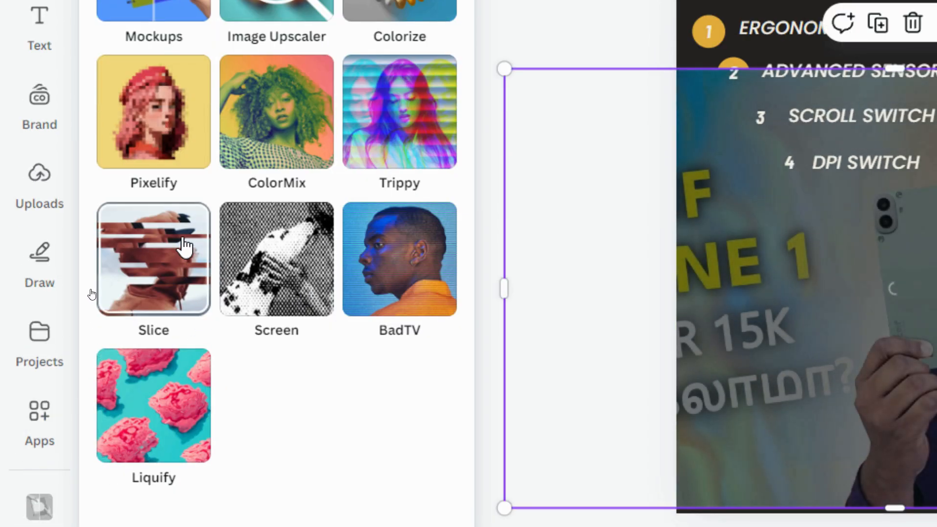
# Try the Slice effects Chipped, Sliced, Minced and Torn on the man's photo, reduce the Torn offset, and cancel the effect.
pyautogui.click(189, 249)
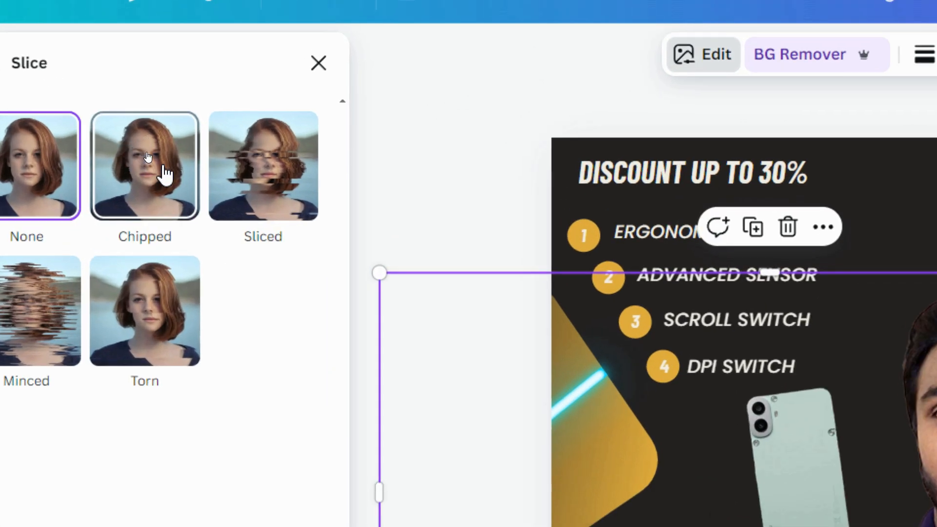
pyautogui.click(143, 155)
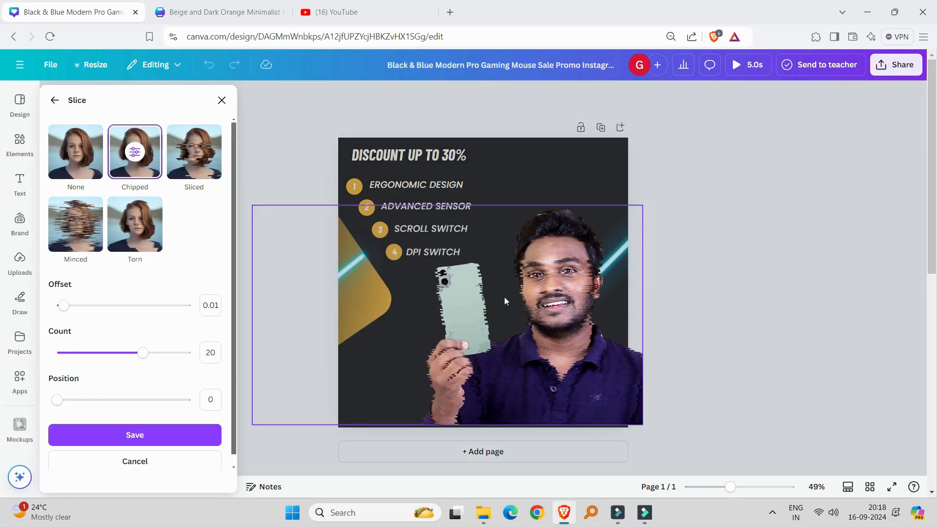
pyautogui.click(184, 156)
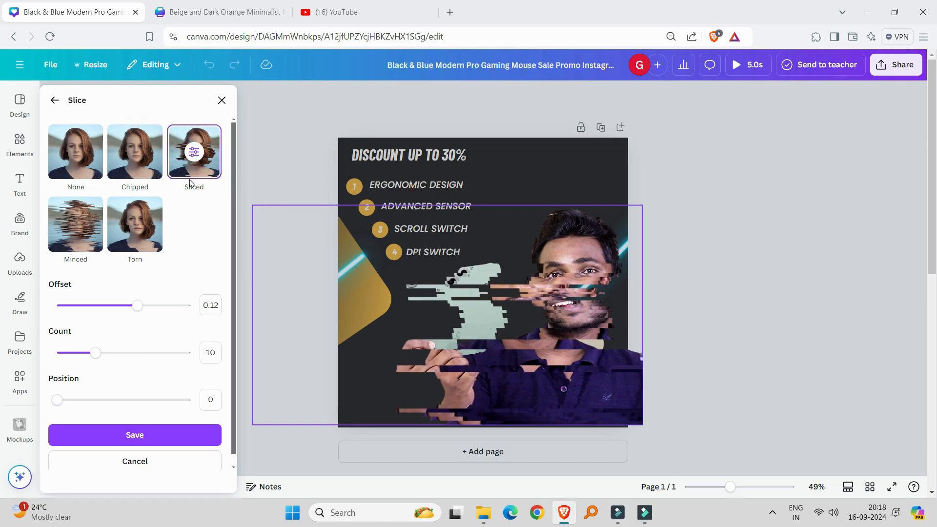
pyautogui.click(81, 225)
pyautogui.click(140, 223)
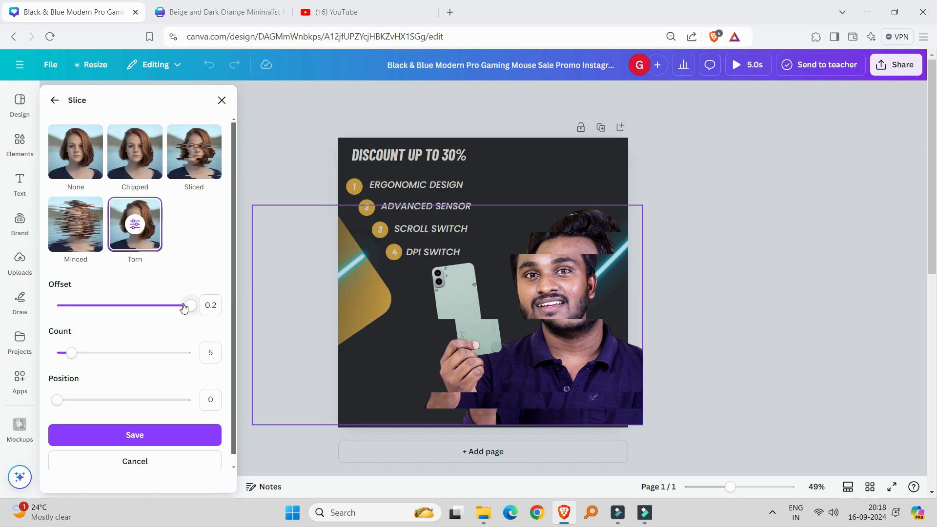
pyautogui.moveTo(189, 305); pyautogui.dragTo(42, 311)
pyautogui.click(139, 460)
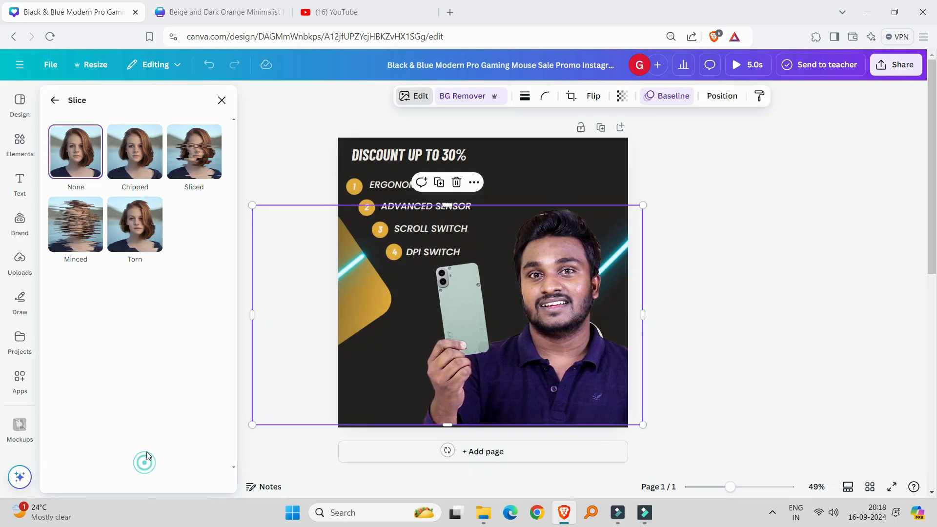
# Try the Trippy app's Split effect on the man's photo with RGB shift amounts such as 0.32 and 0.47, and discard it.
pyautogui.click(62, 107)
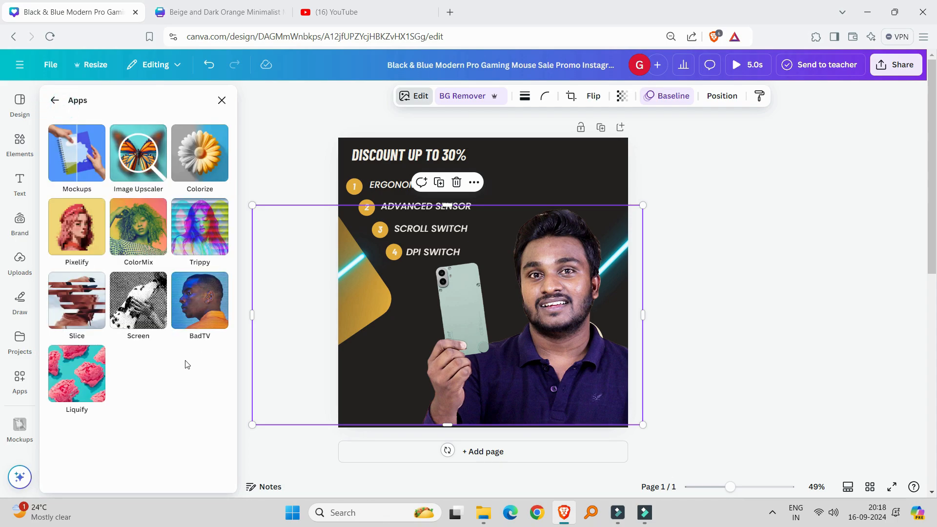
pyautogui.click(195, 225)
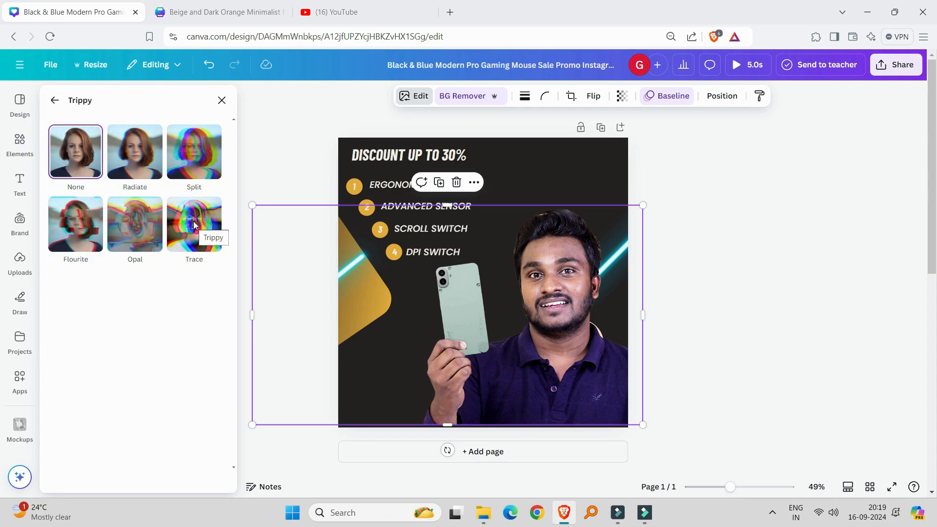
pyautogui.click(194, 151)
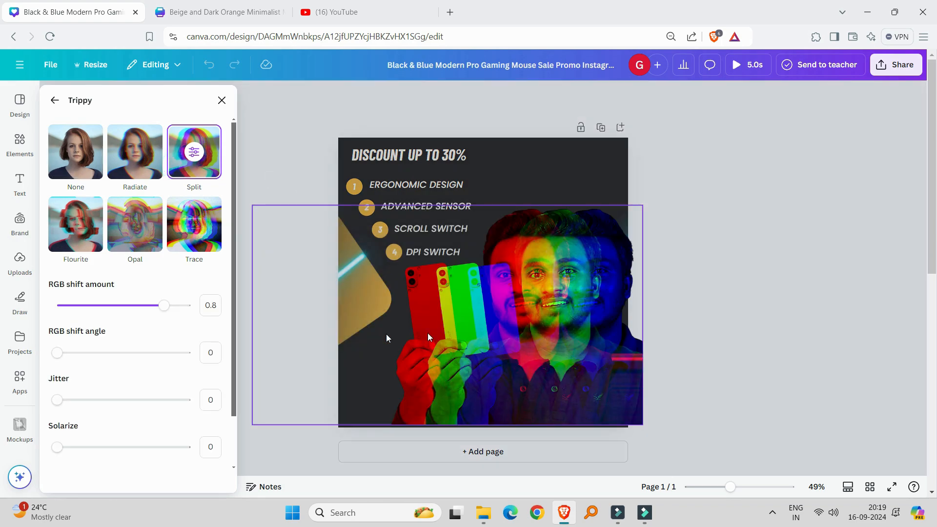
pyautogui.moveTo(154, 303); pyautogui.dragTo(100, 315)
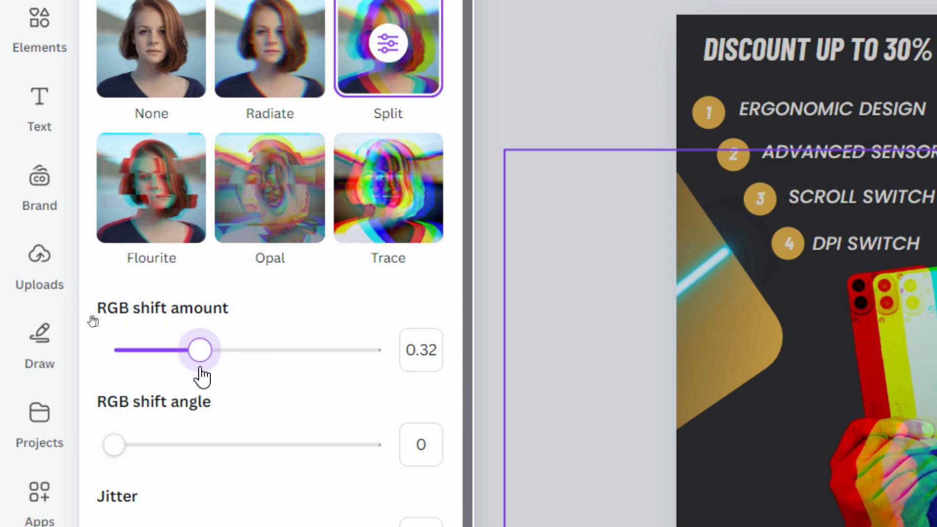
pyautogui.moveTo(202, 377); pyautogui.dragTo(243, 383)
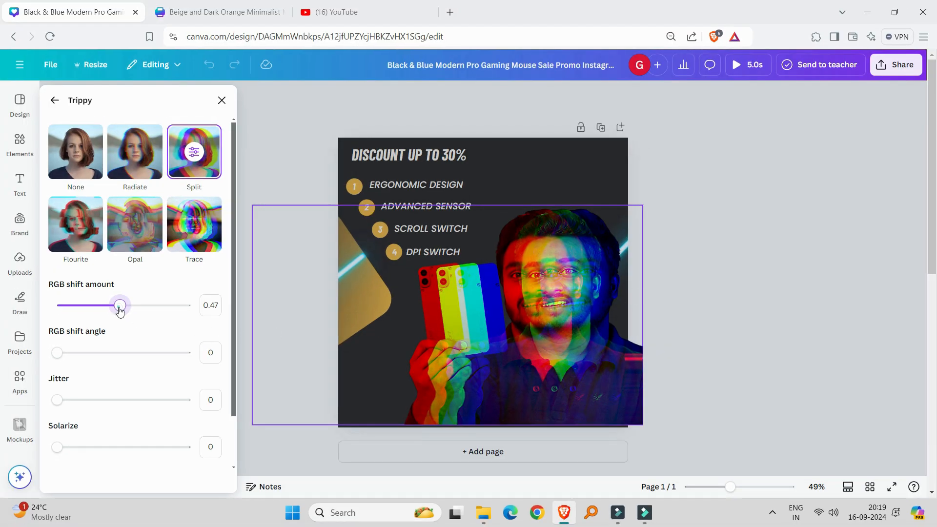
pyautogui.moveTo(120, 305); pyautogui.dragTo(67, 324)
pyautogui.click(852, 300)
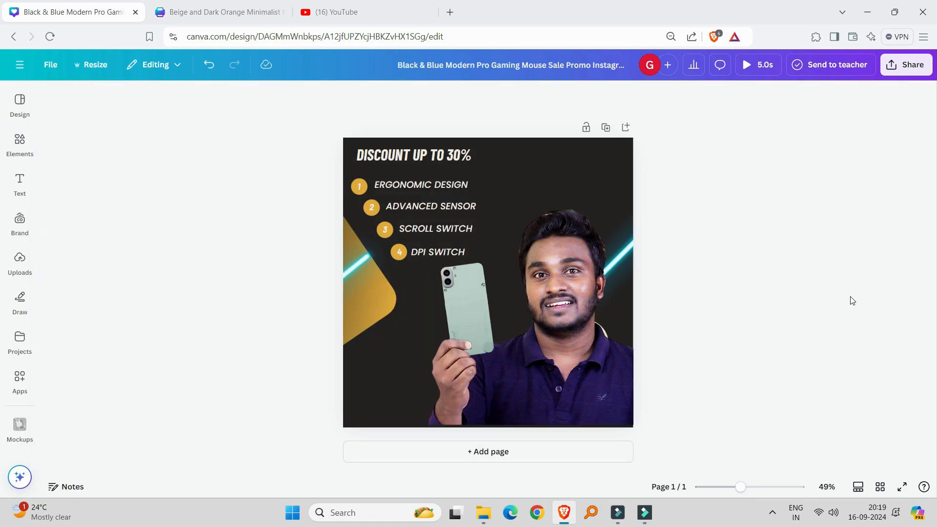